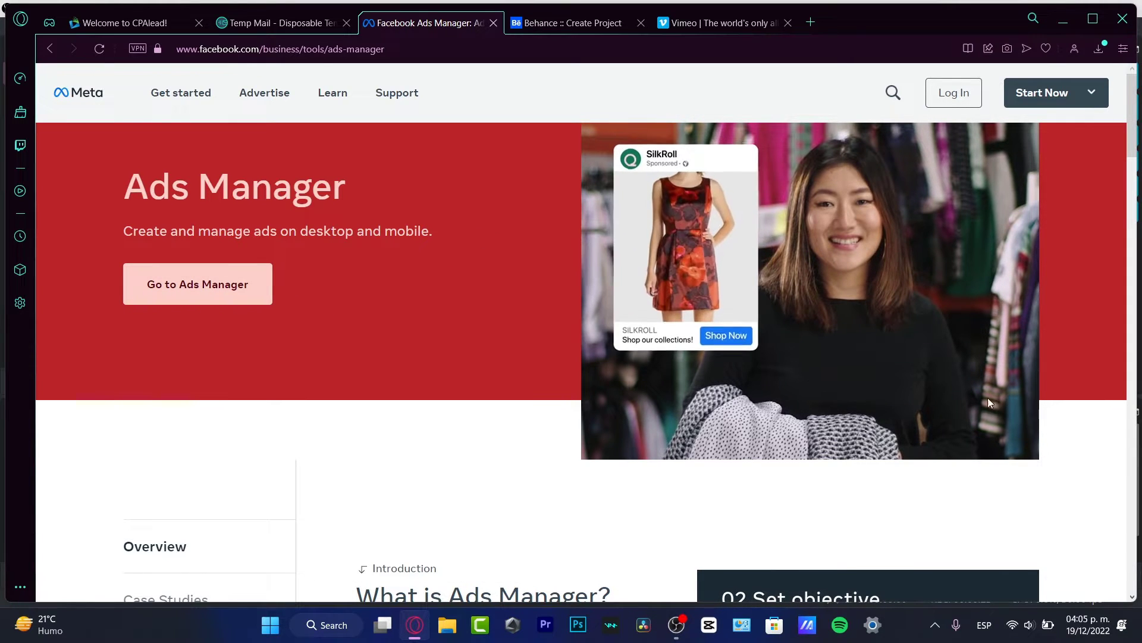
Scroll down to the 'What is Ads Manager?' section and let its demo video play through
scroll(1027, 451, down, 3)
scroll(1026, 448, down, 3)
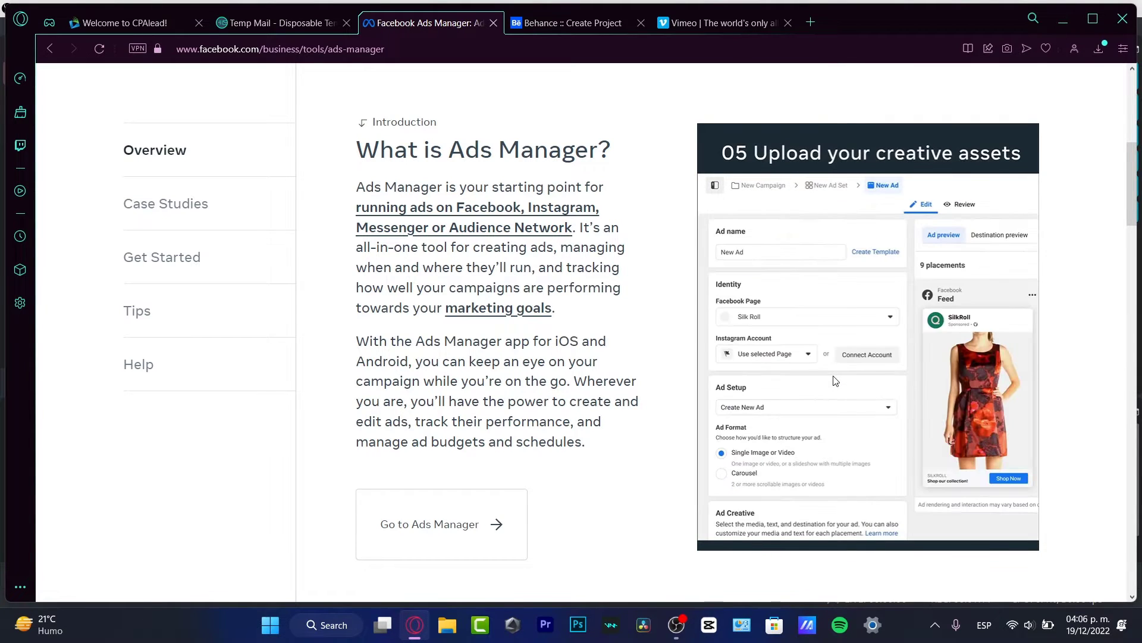
mouse_move(858, 396)
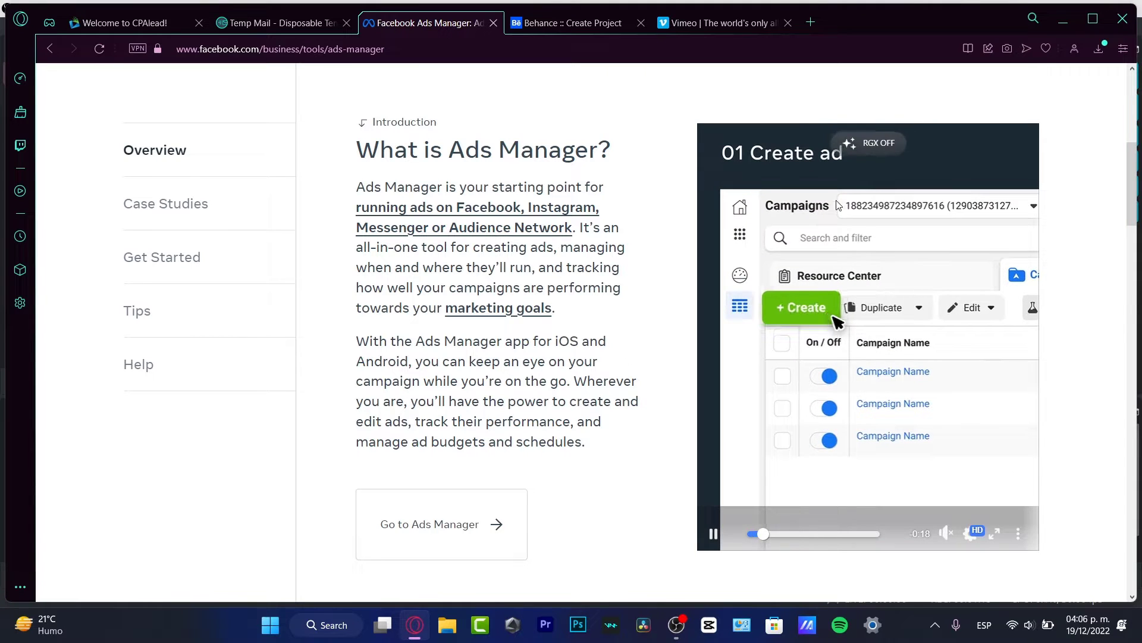
Load the Canva home page in the Vimeo tab
click(752, 23)
click(505, 59)
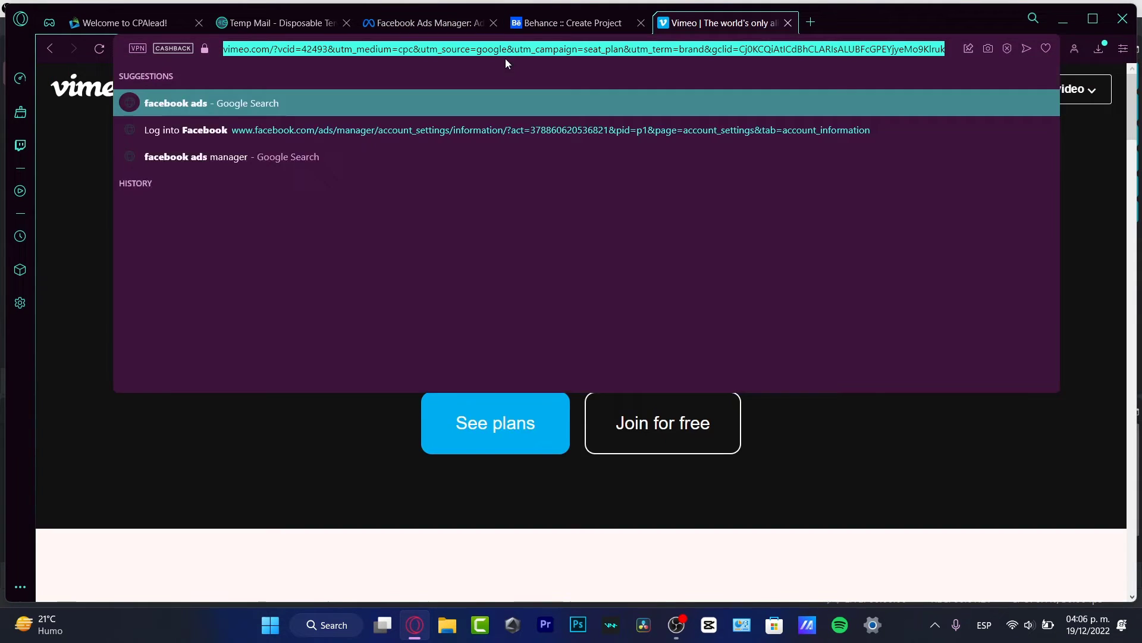
text(cav)
key(BackSpace)
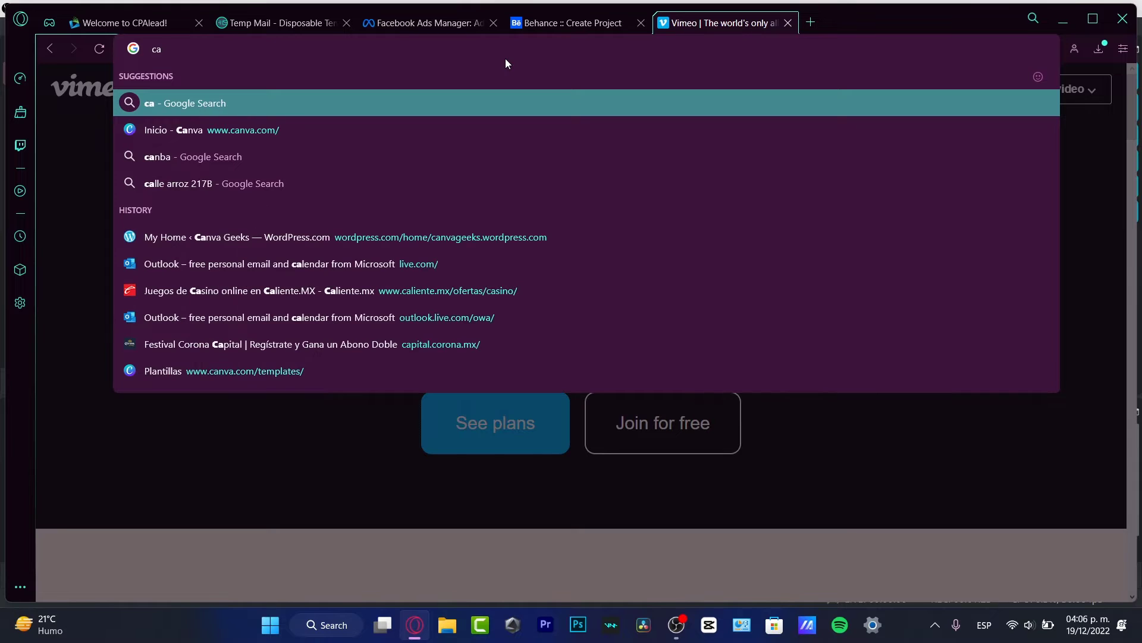
click(548, 134)
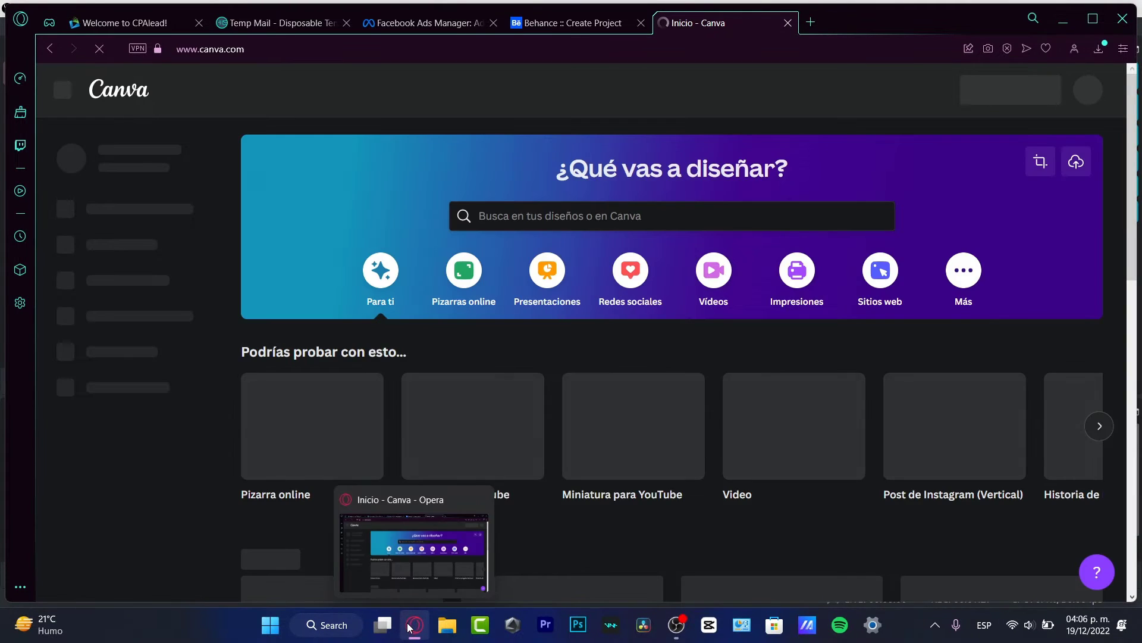
Open canva.com in a new private browser window
right_click(415, 625)
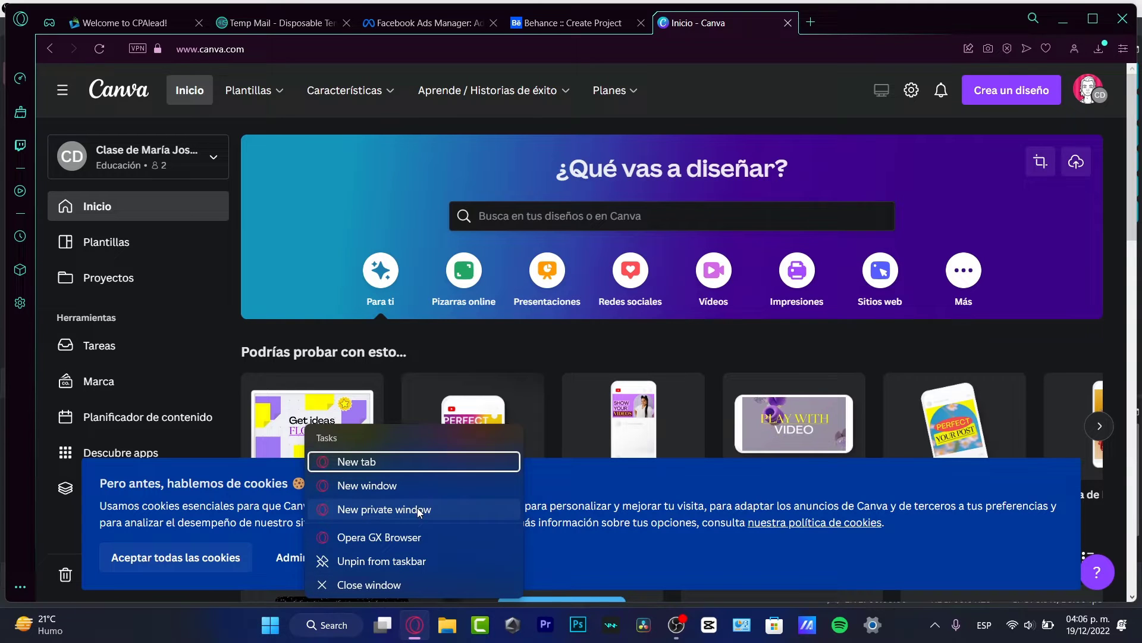
click(536, 90)
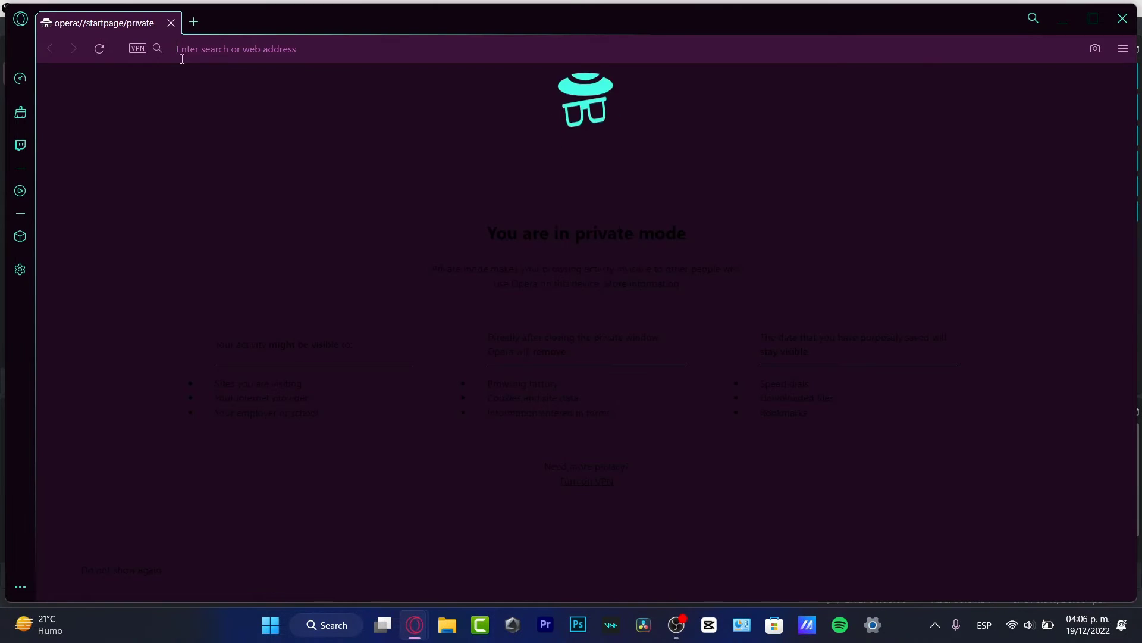
text(canva.com)
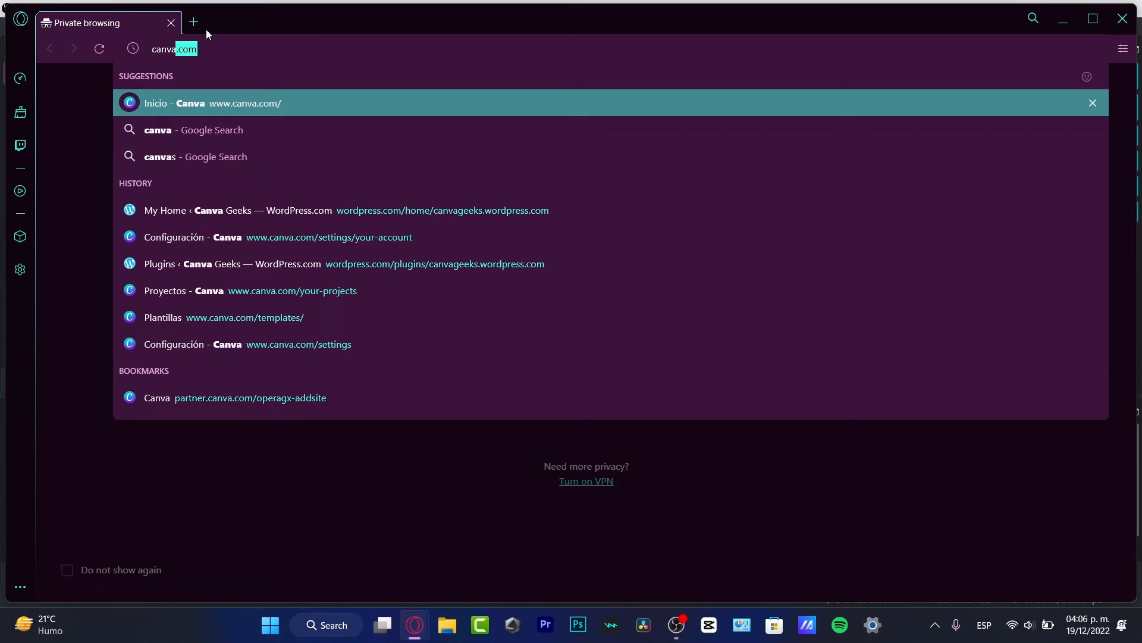
key(Return)
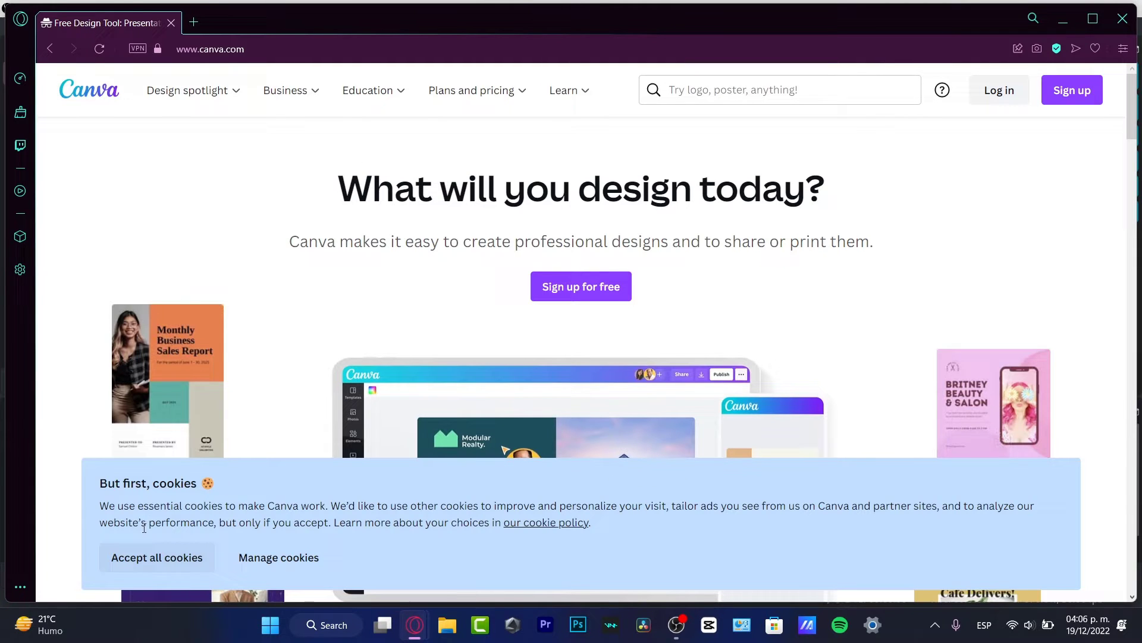
Accept all Canva cookies and copy the temporary email address from Temp Mail
click(179, 556)
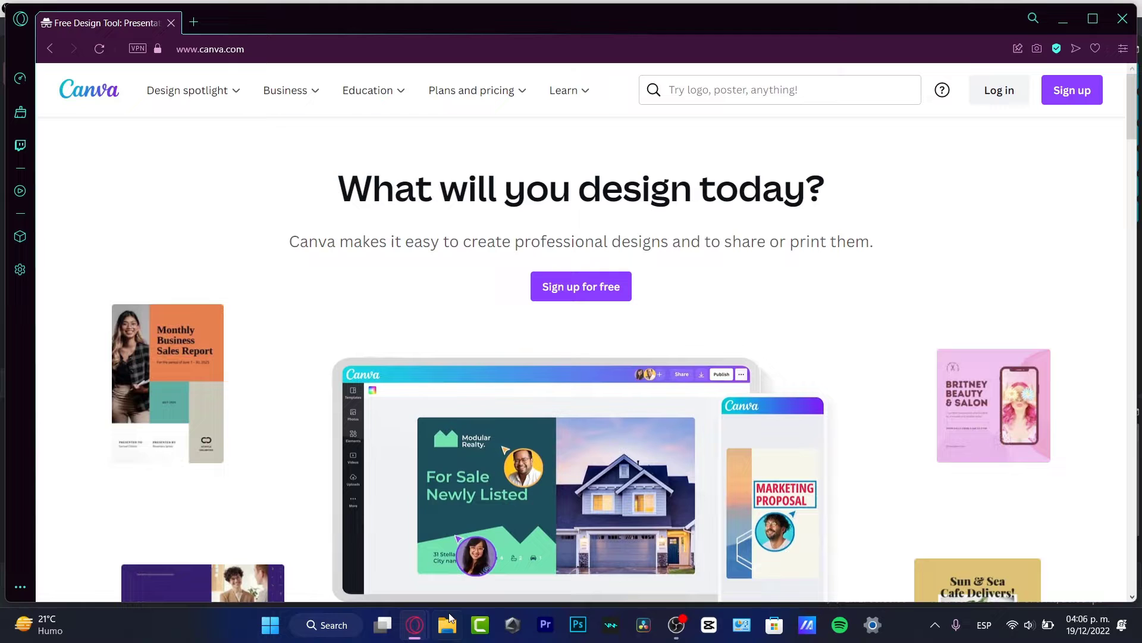
mouse_move(425, 628)
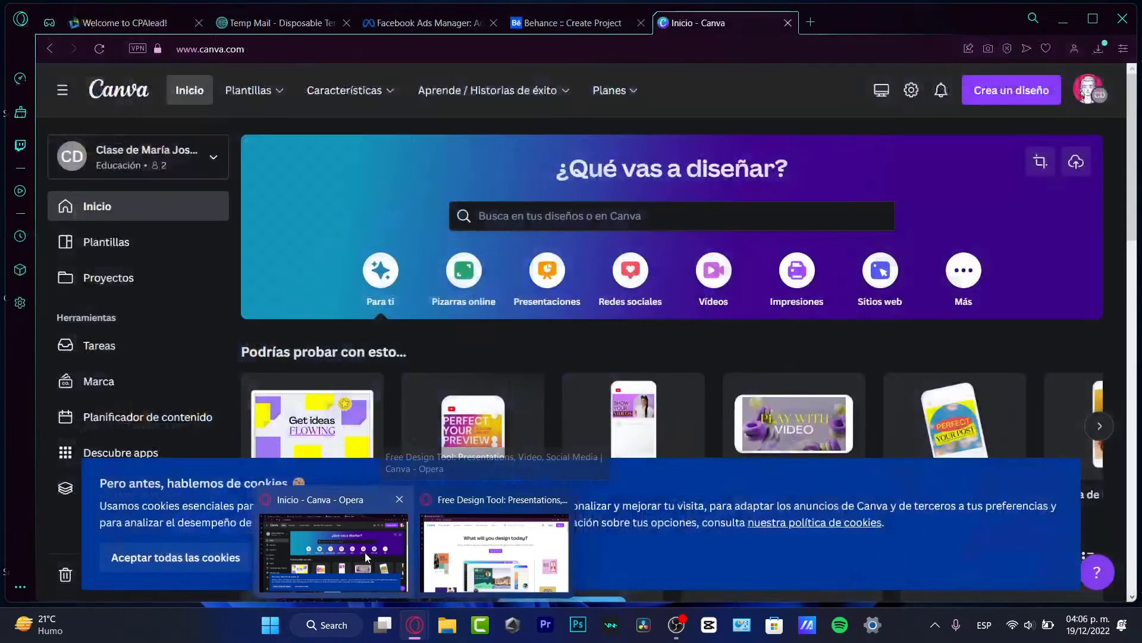
click(365, 552)
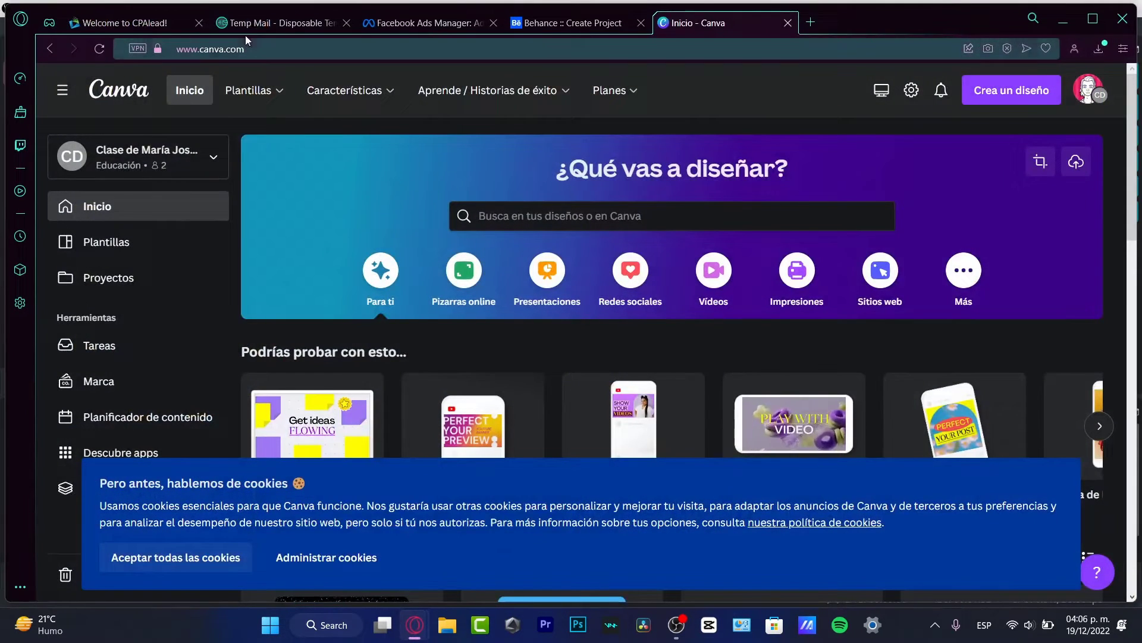
click(261, 24)
click(733, 216)
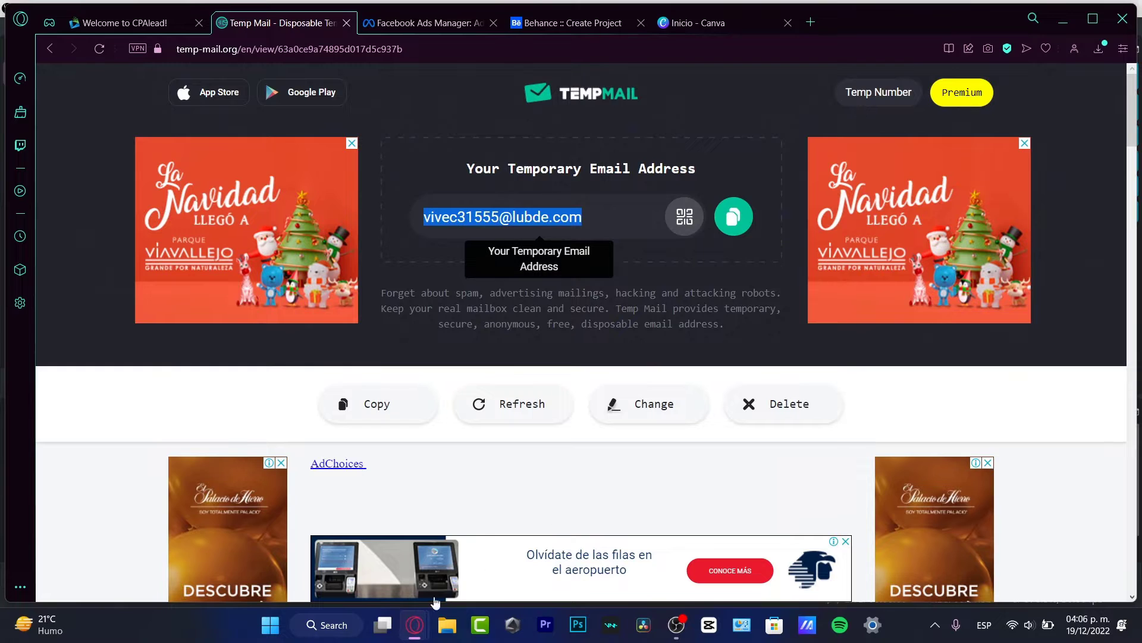
mouse_move(419, 627)
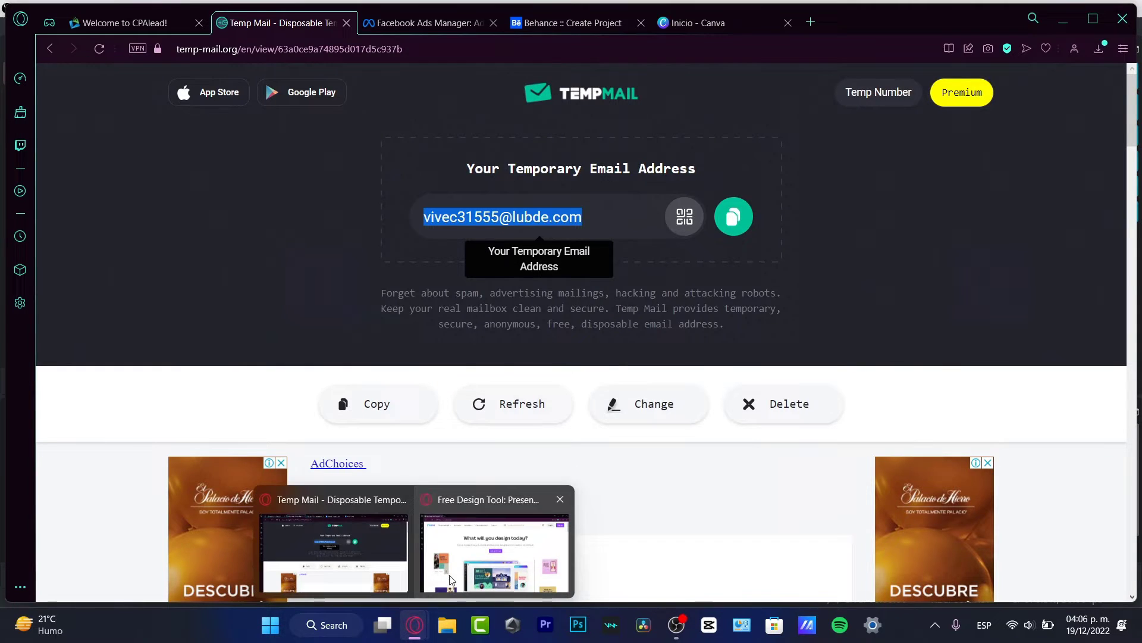
click(500, 500)
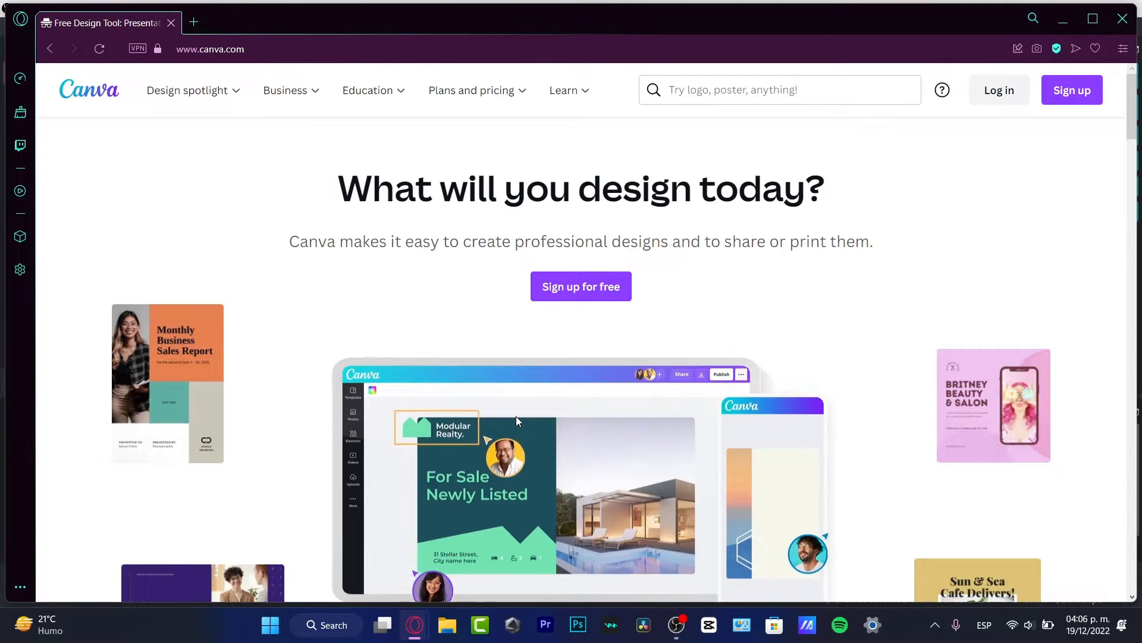
Sign up with email, pasting the temporary address and entering a display name to create the account
click(1073, 102)
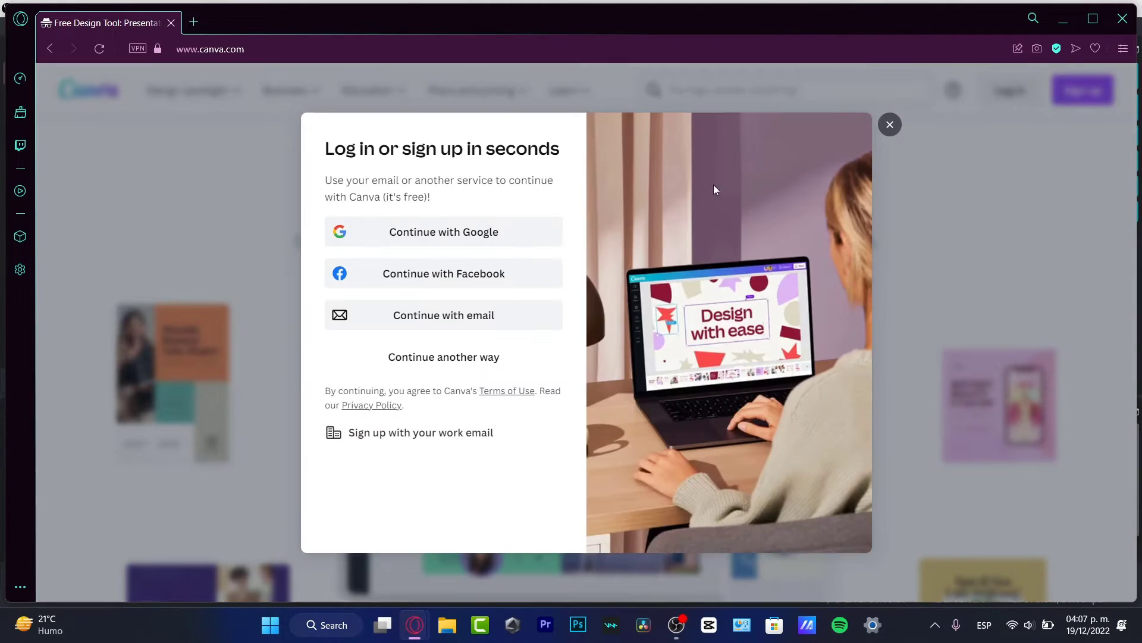
click(500, 327)
key(ctrl+v)
click(492, 297)
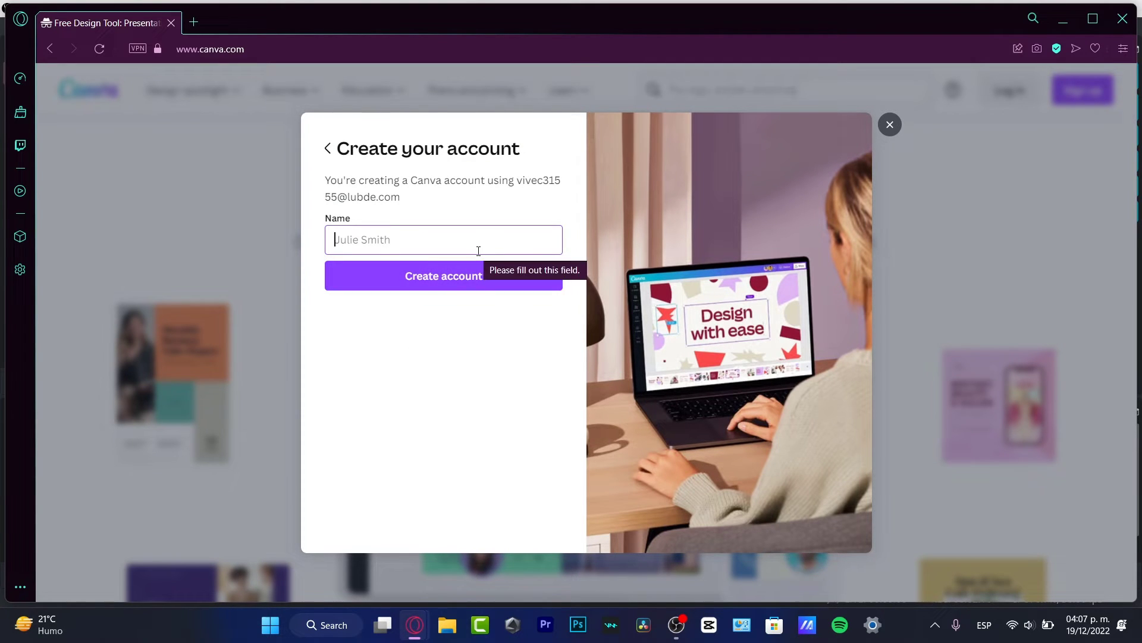
text(Fown )
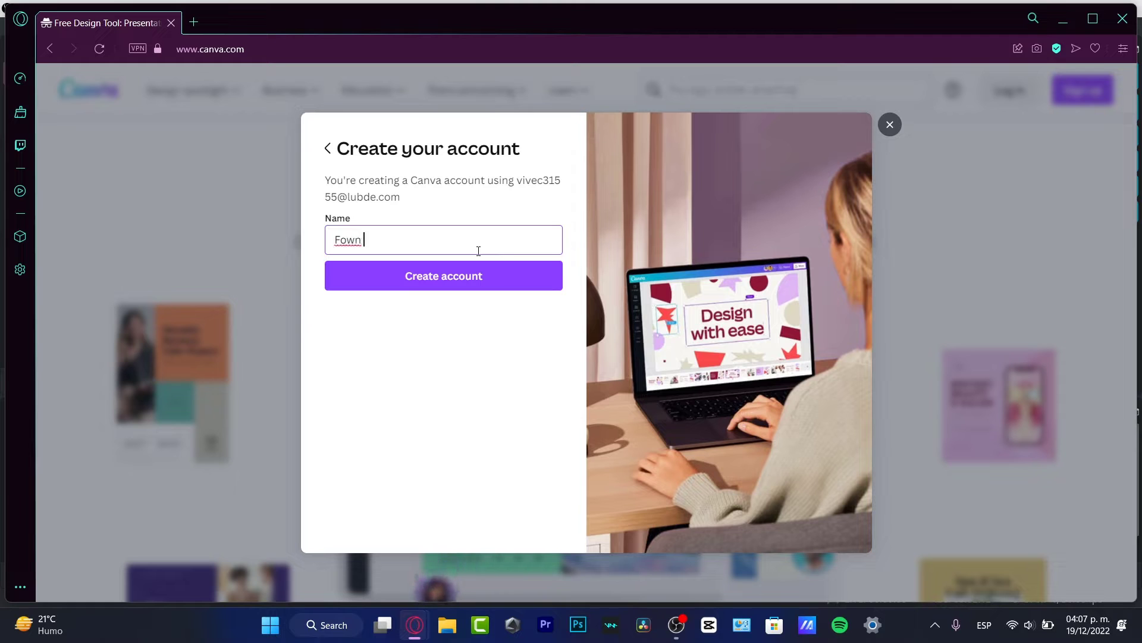
text(Ghsa)
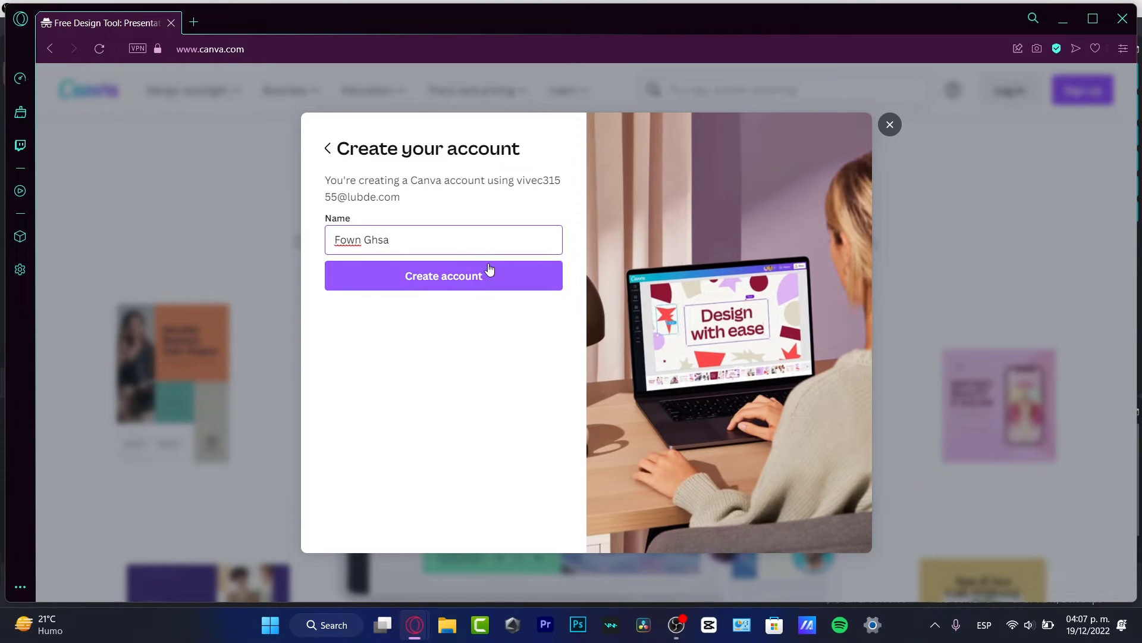
click(492, 271)
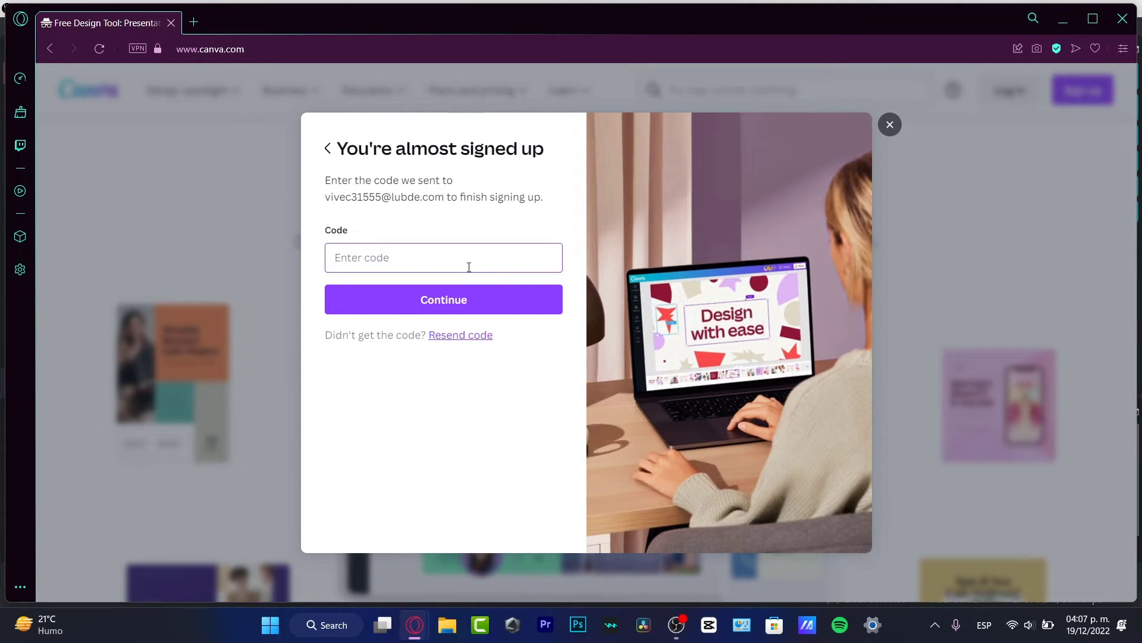
Check the Temp Mail inbox for Canva's verification code
mouse_move(415, 625)
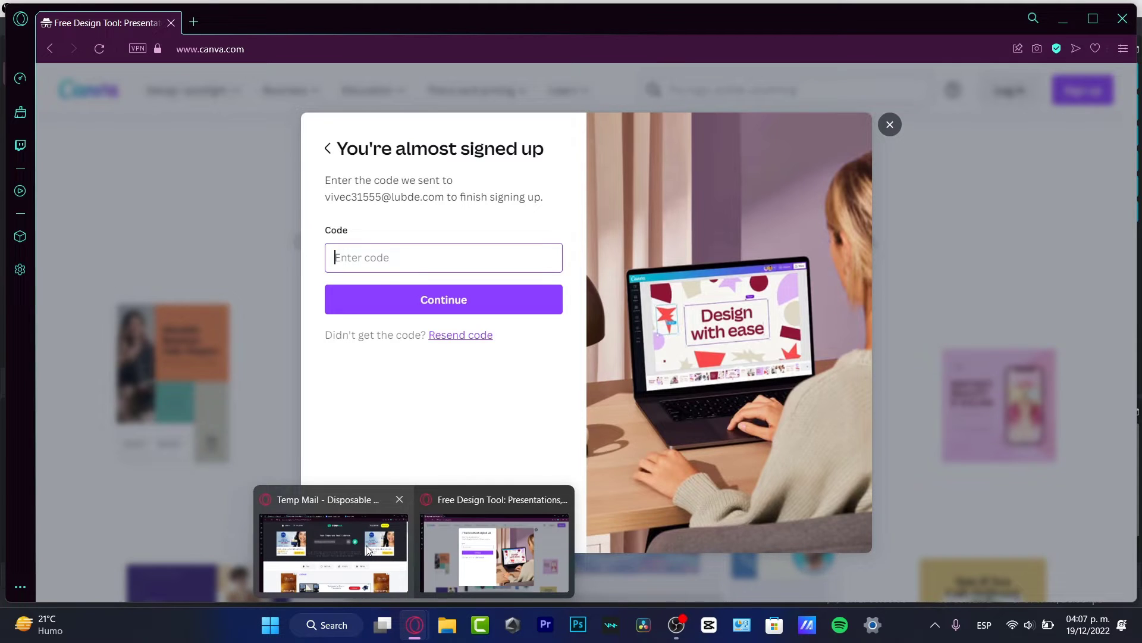
click(370, 548)
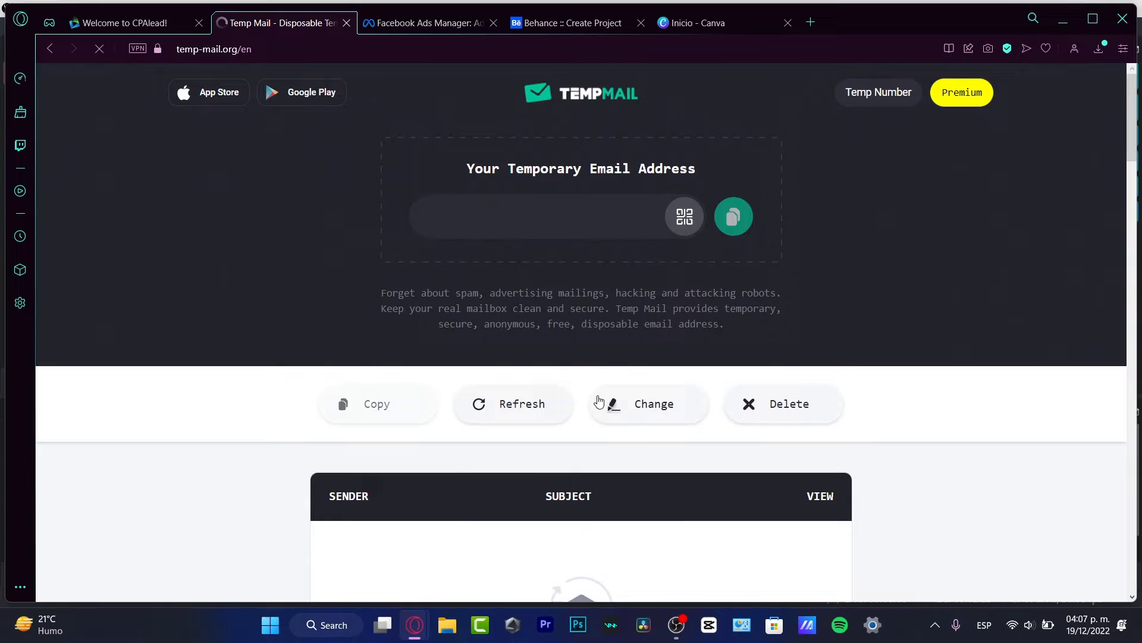
scroll(630, 508, down, 3)
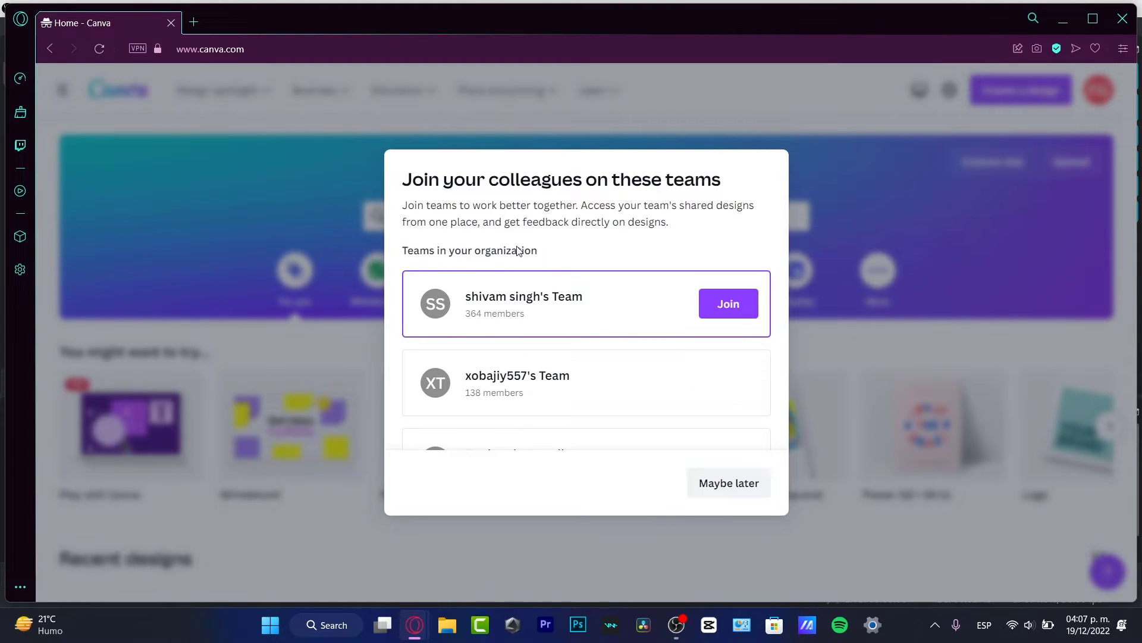
Join the first suggested team and dismiss its welcome message
scroll(602, 333, down, 5)
scroll(601, 333, up, 6)
click(736, 310)
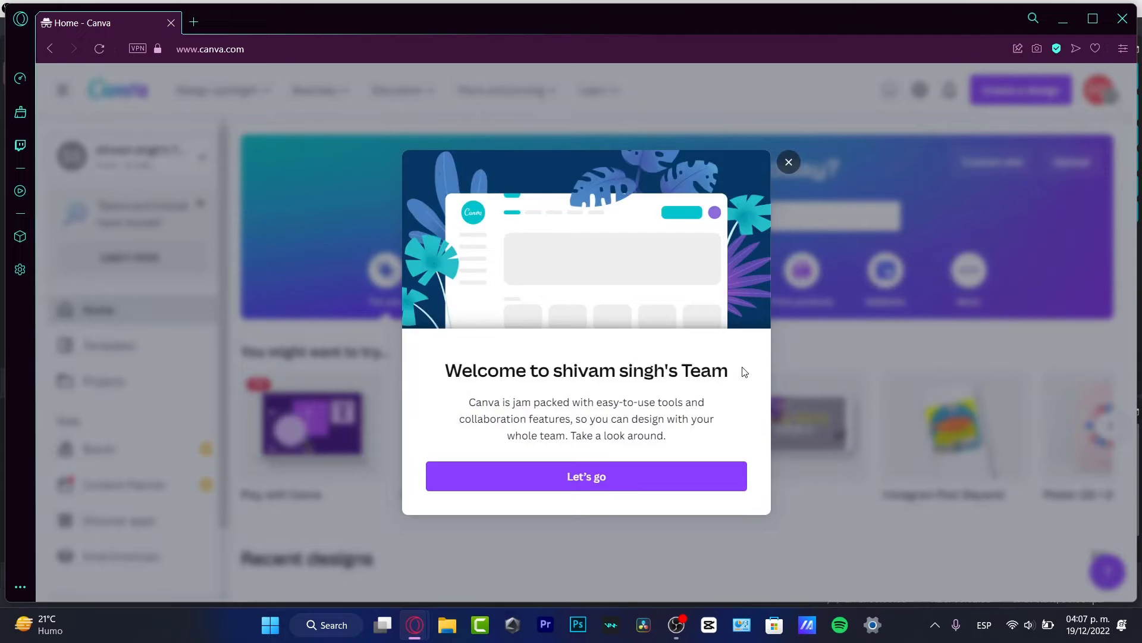
click(587, 473)
Open and close the team selector and the account menu without changing anything
click(203, 157)
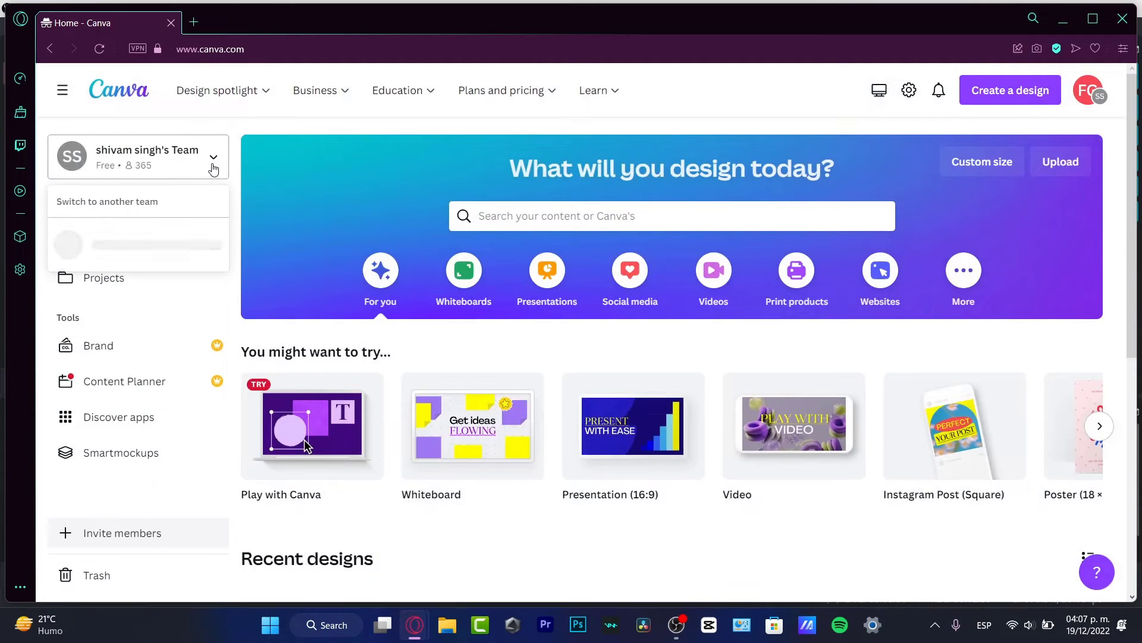
click(246, 125)
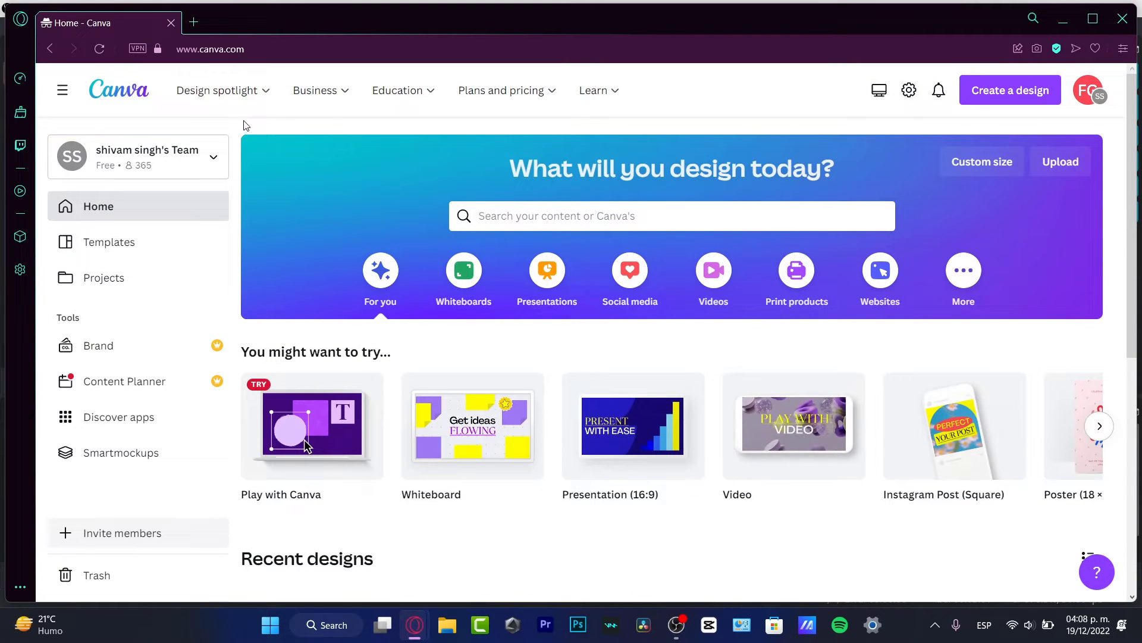
click(1104, 90)
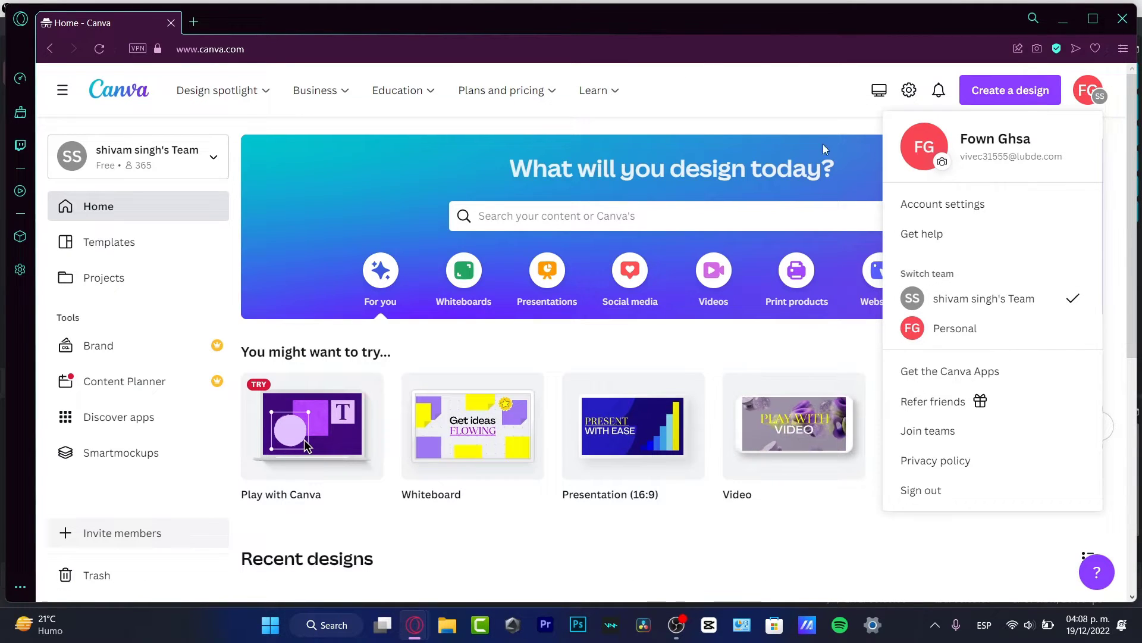
click(797, 103)
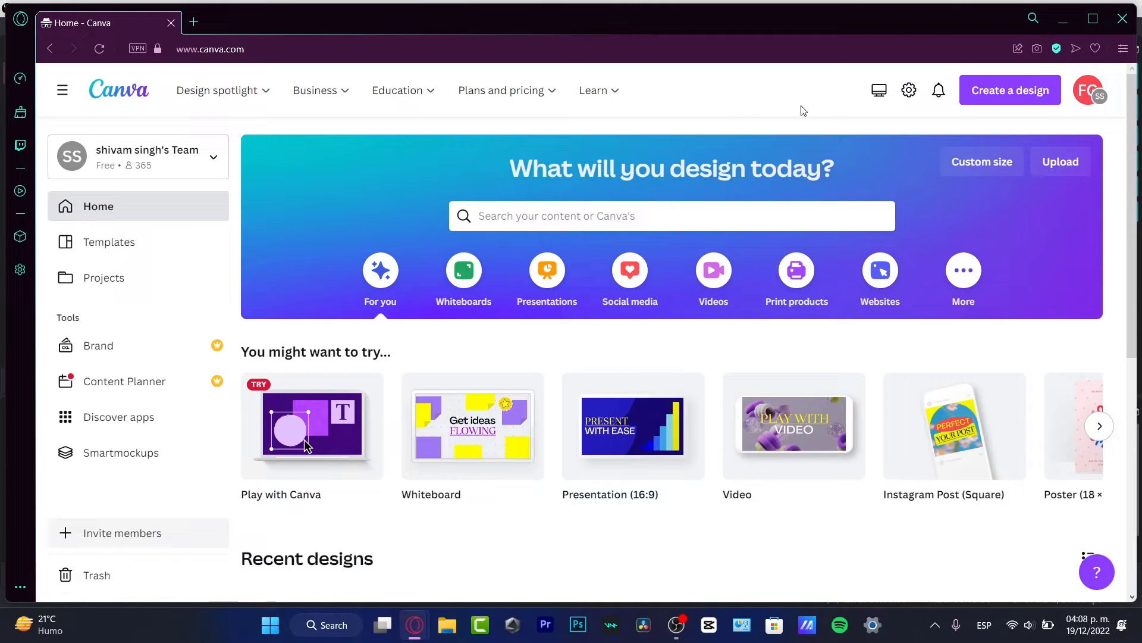
Search for 'facebook ad' and open the Facebook Ad templates suggestion
click(540, 223)
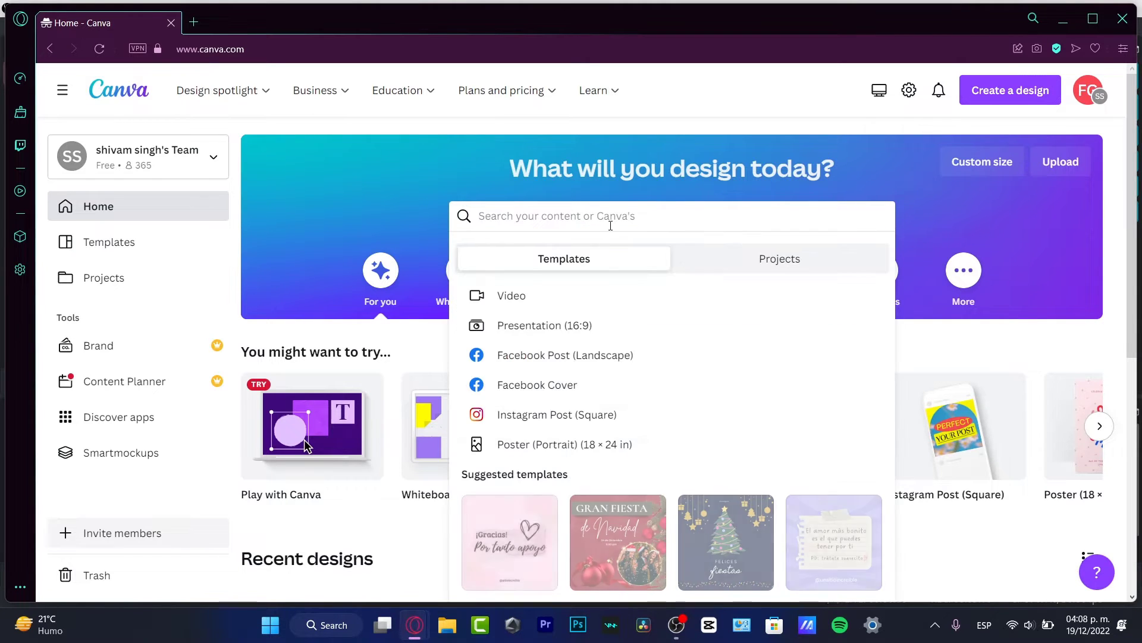
text(face)
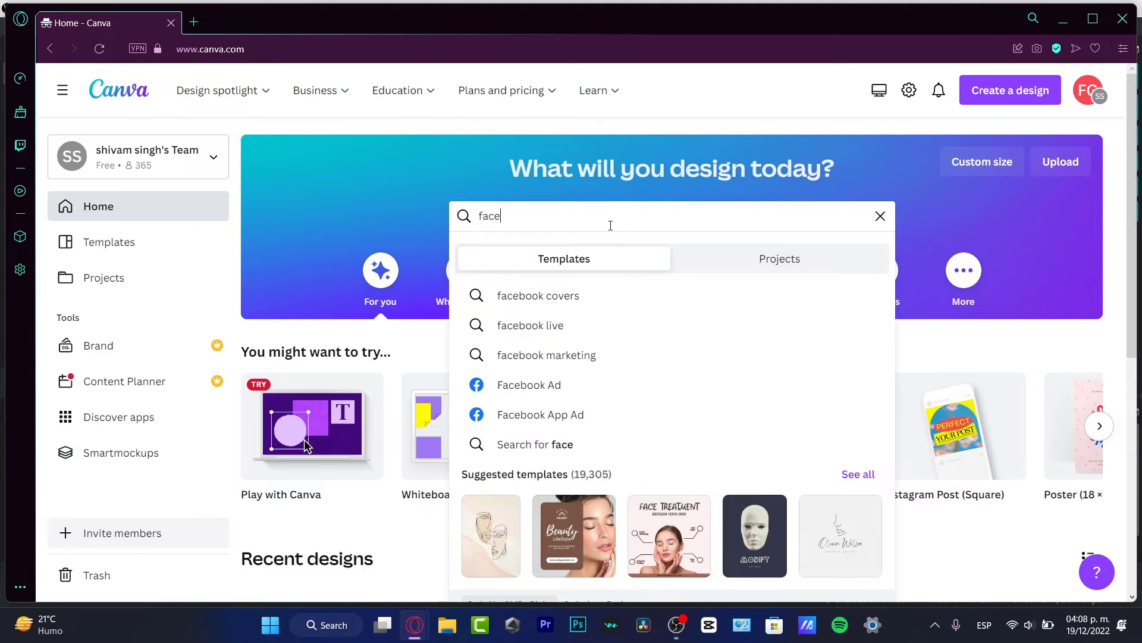
text(book)
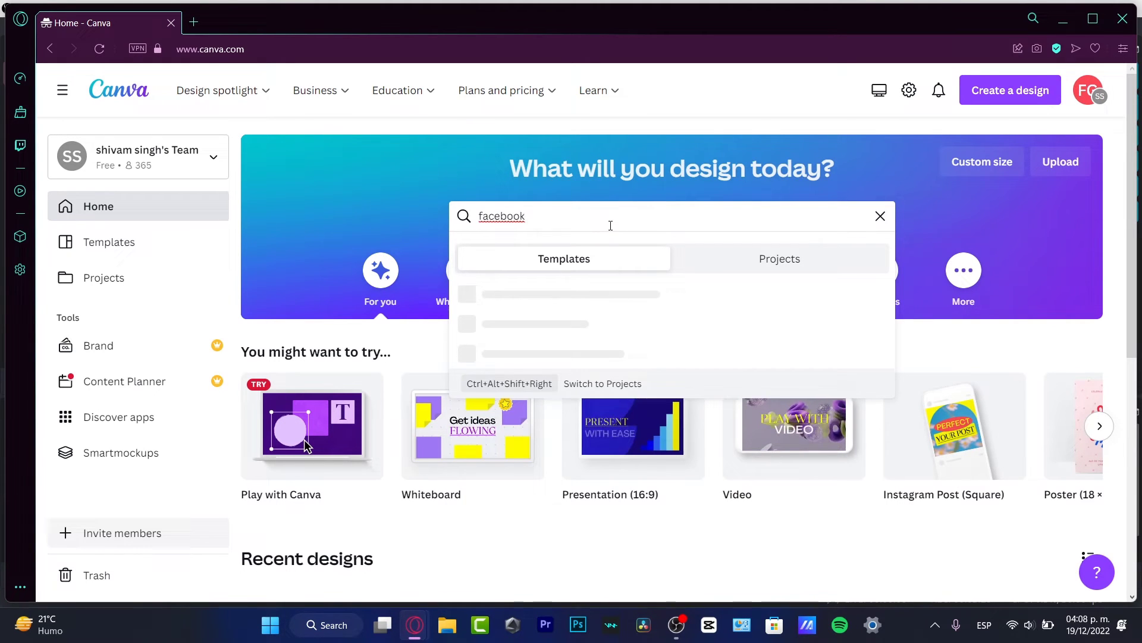
text( ad)
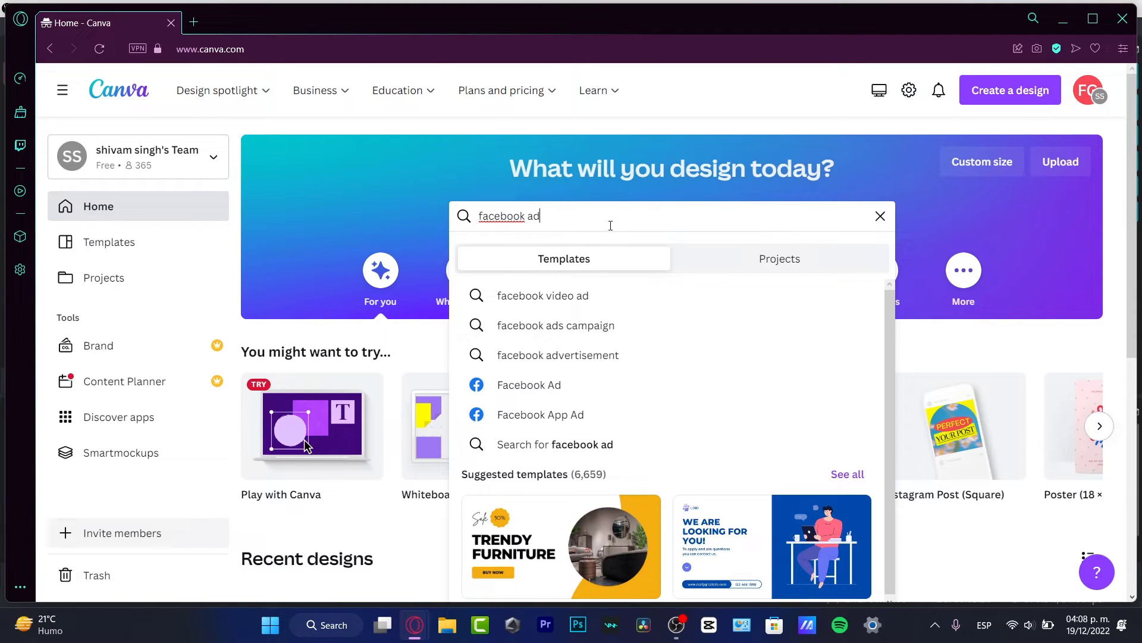
click(574, 385)
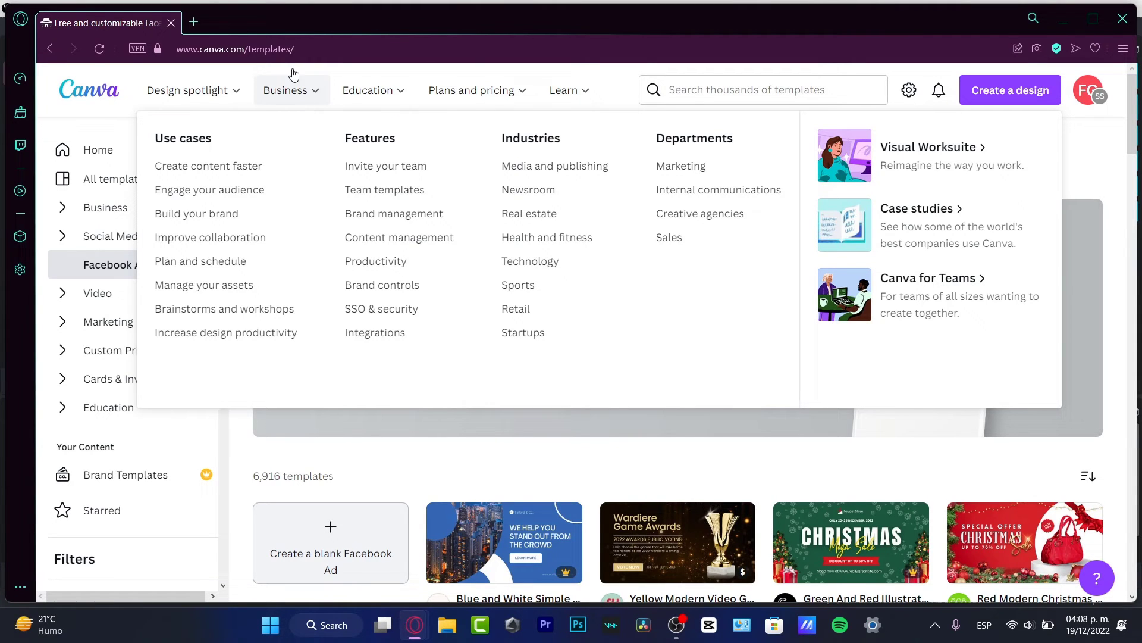
Scroll the template grid and open the Healthy Organic Food Product Promotion preview
scroll(571, 416, down, 3)
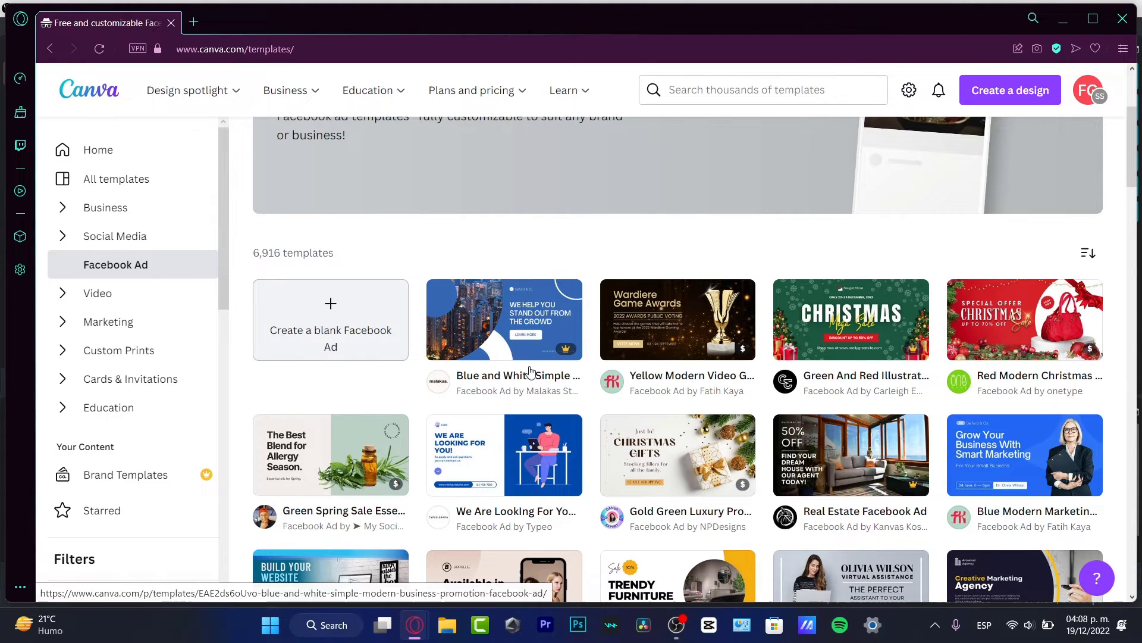
scroll(661, 399, down, 3)
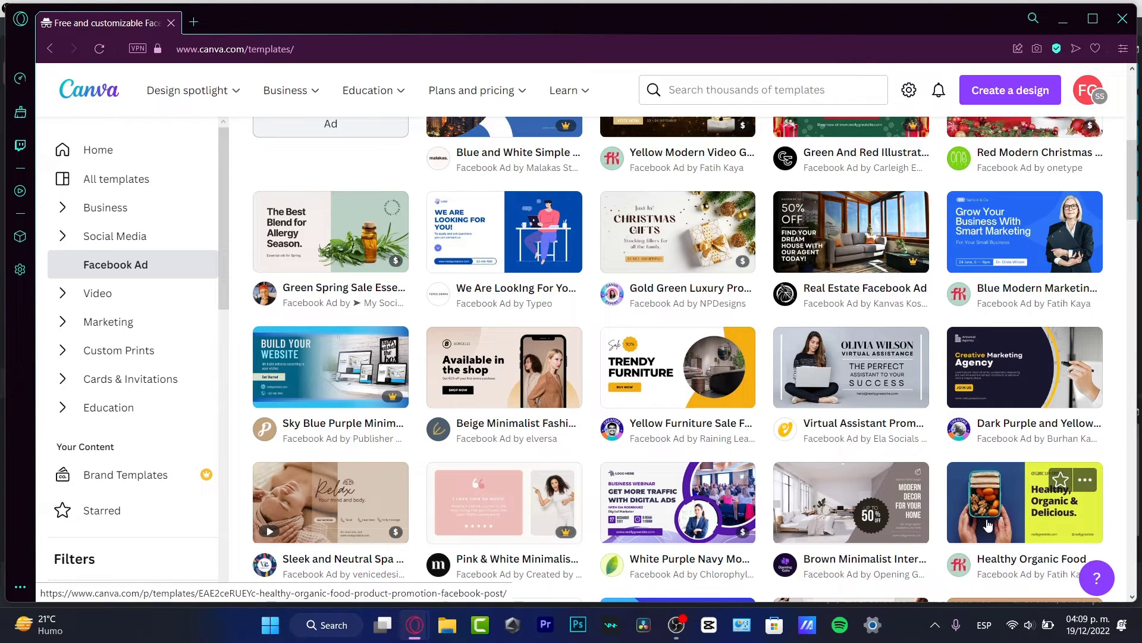
scroll(1006, 500, down, 5)
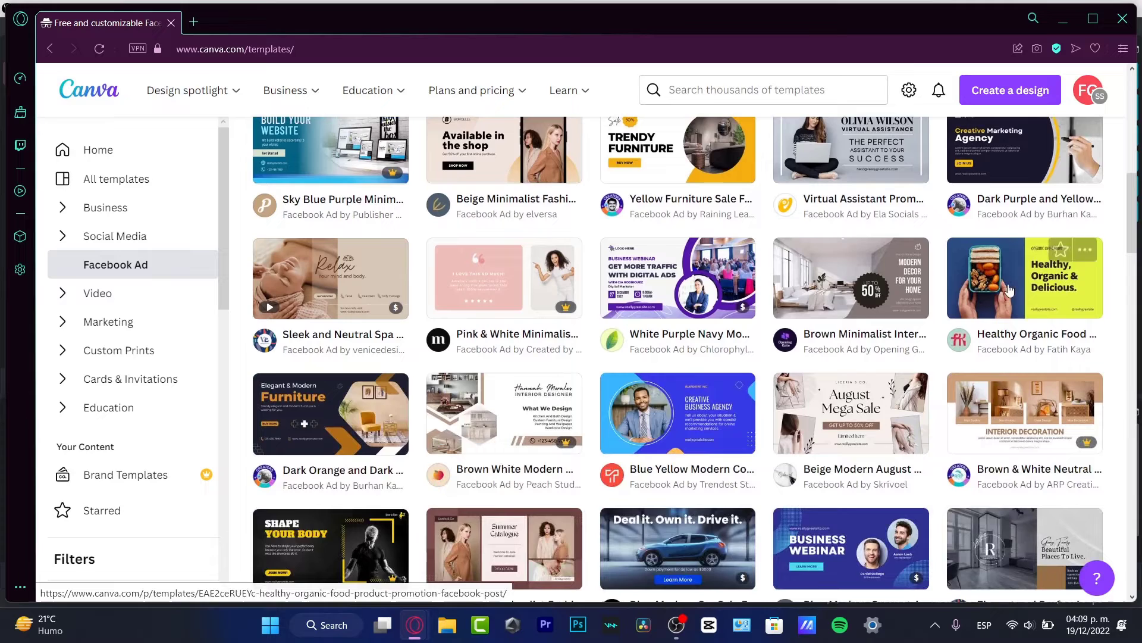
click(1009, 278)
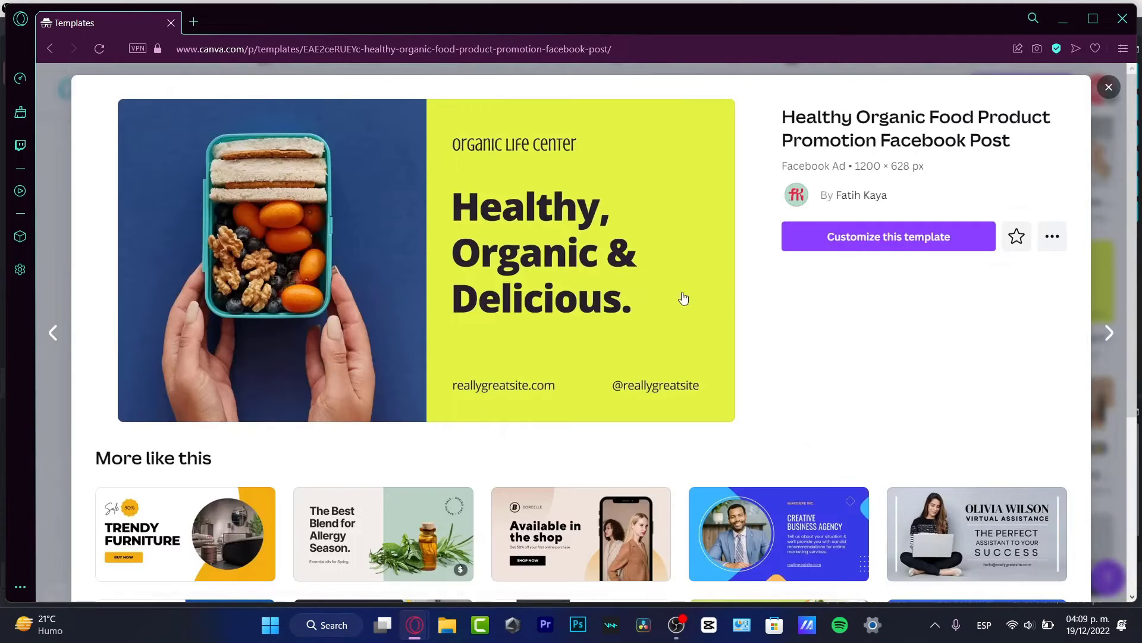
Customize the Healthy Organic Food template and dismiss the editor's onboarding tour
click(875, 234)
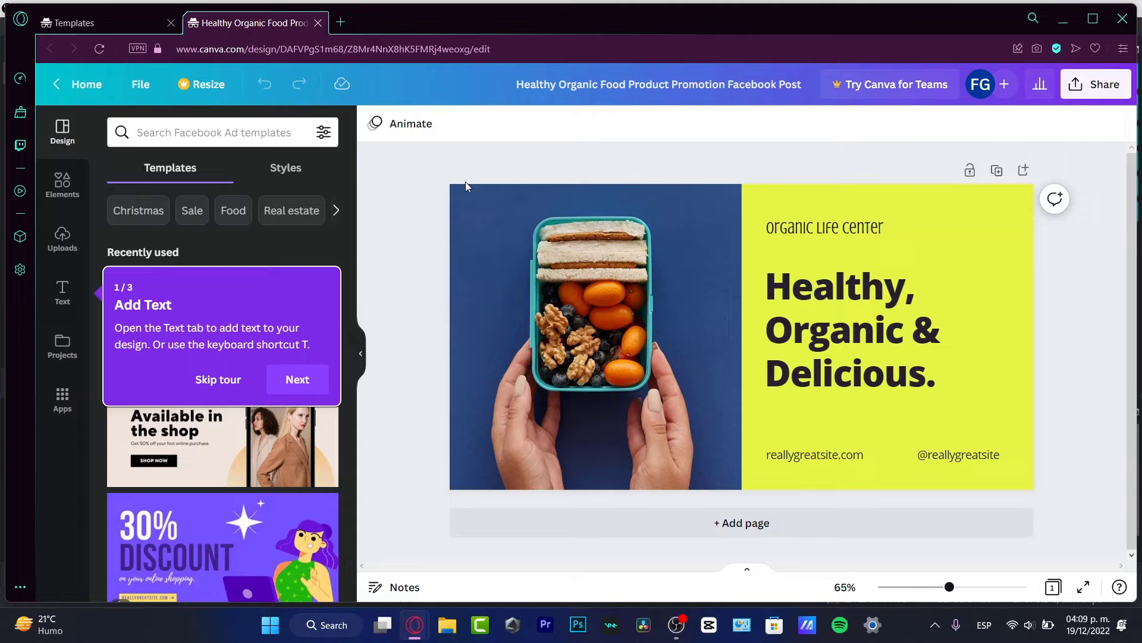
click(304, 379)
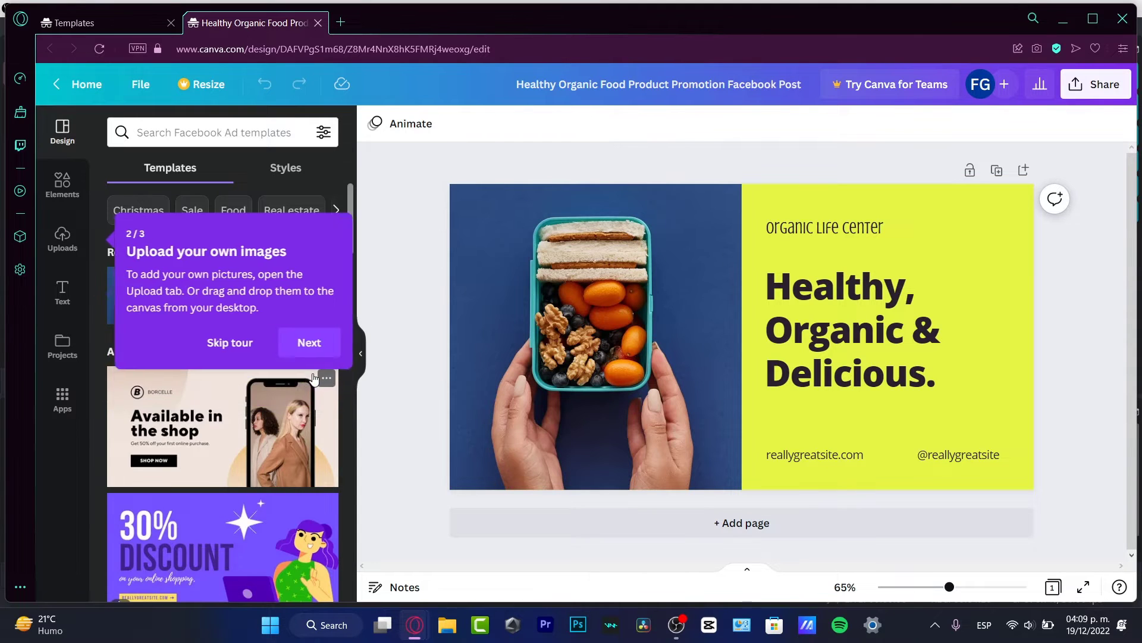
click(292, 339)
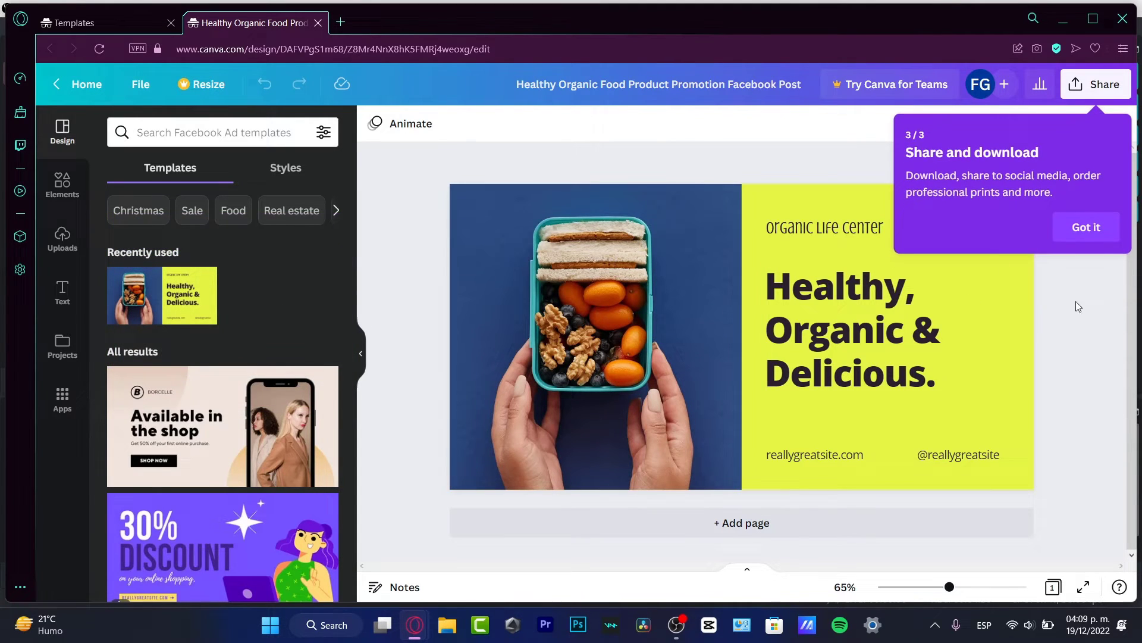
click(1082, 232)
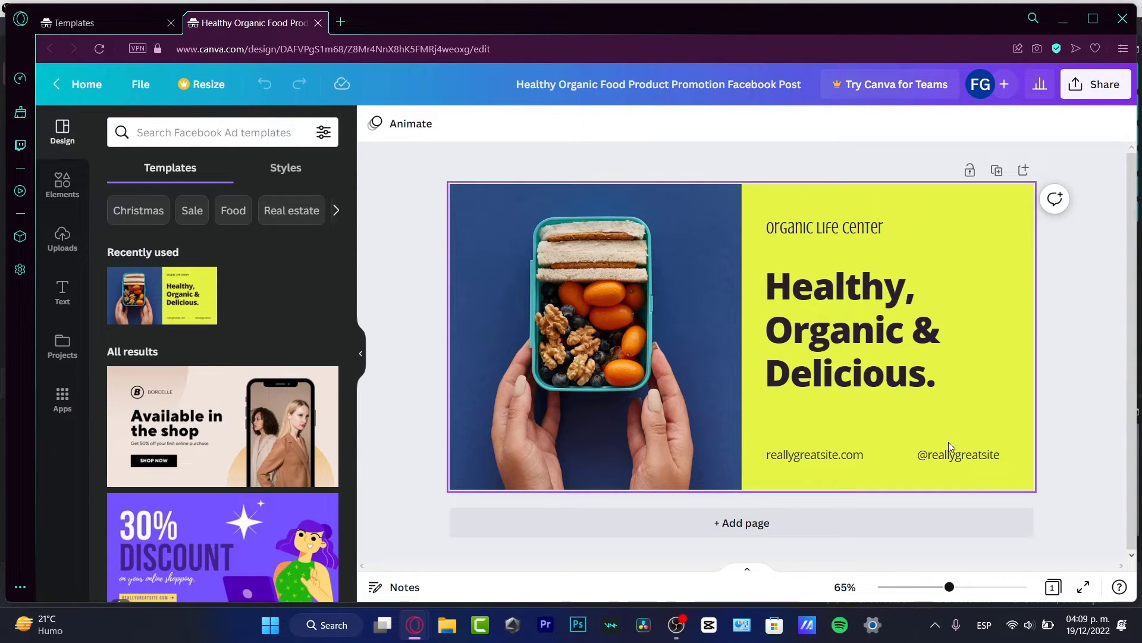
click(942, 457)
click(942, 457)
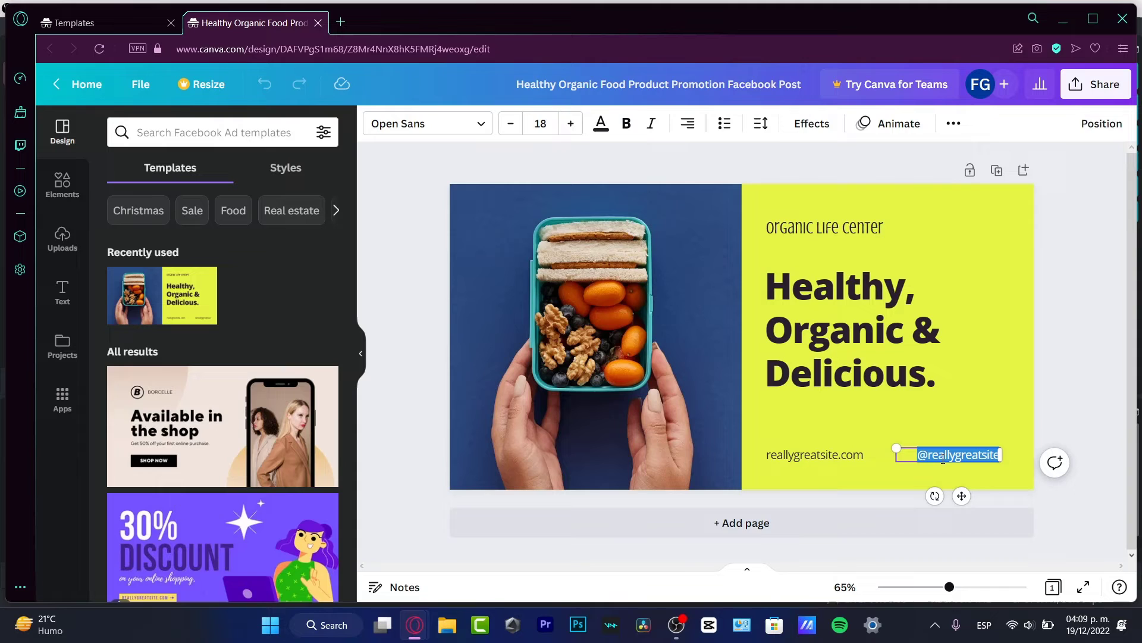
text(@sthtw)
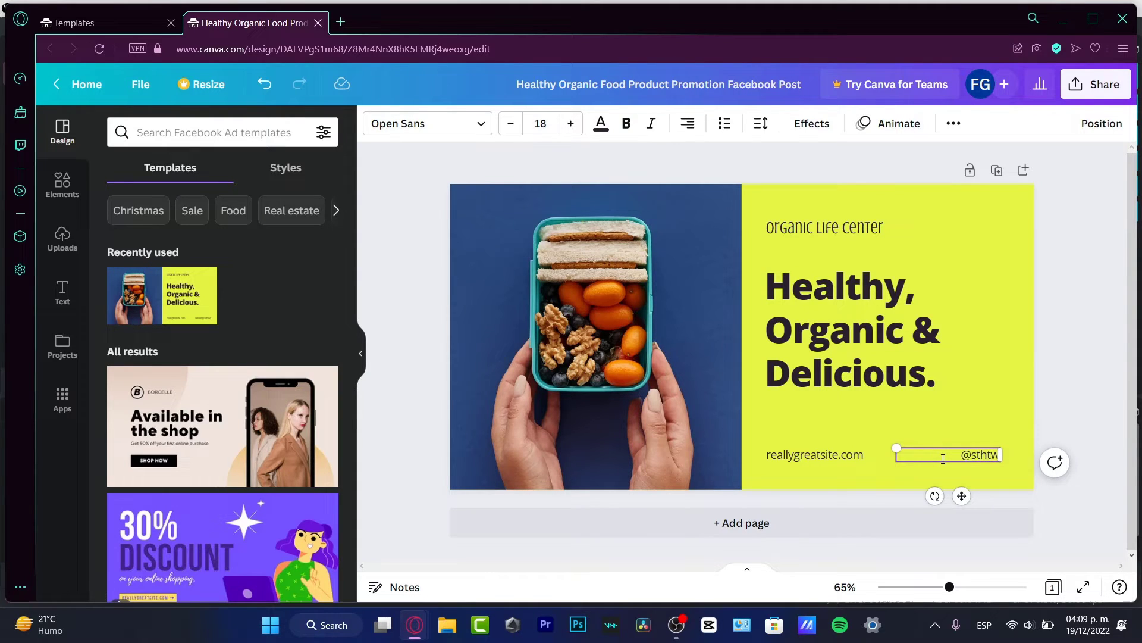
Change the reallygreatsite.com web address to example.com
double_click(859, 456)
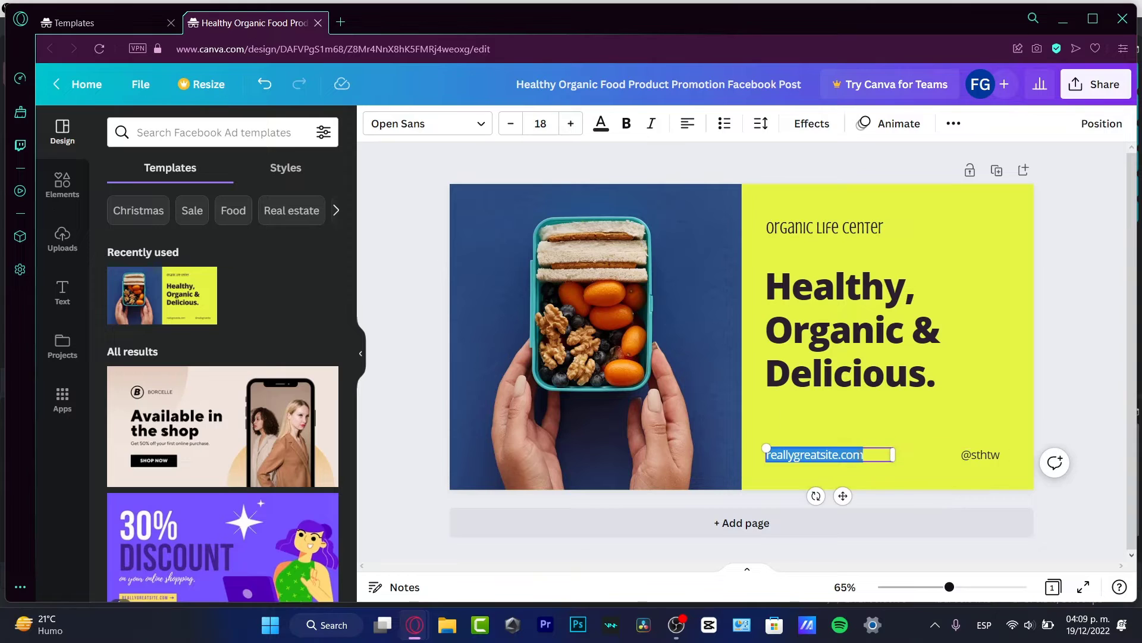
text(d)
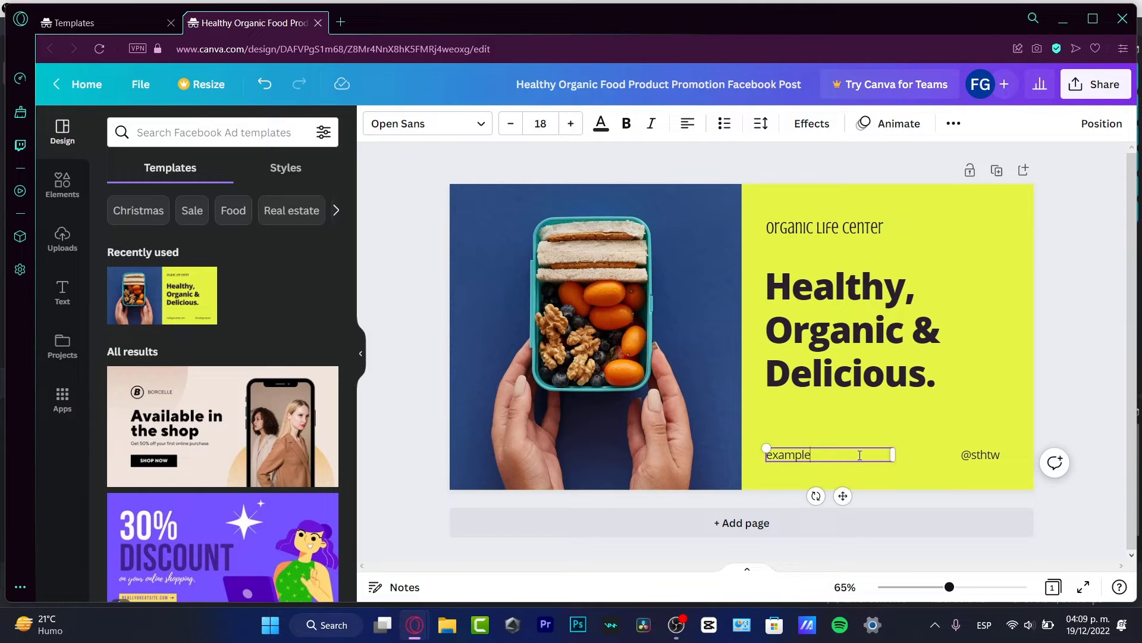
double_click(905, 313)
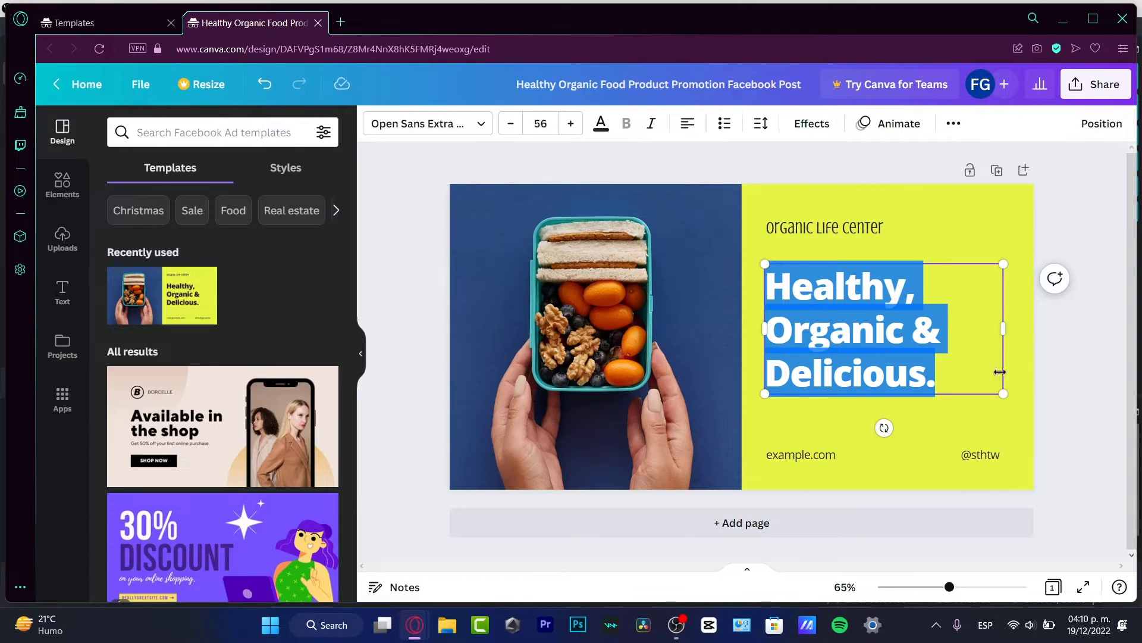
Select the whole headline and set its font to League Spartan
click(968, 378)
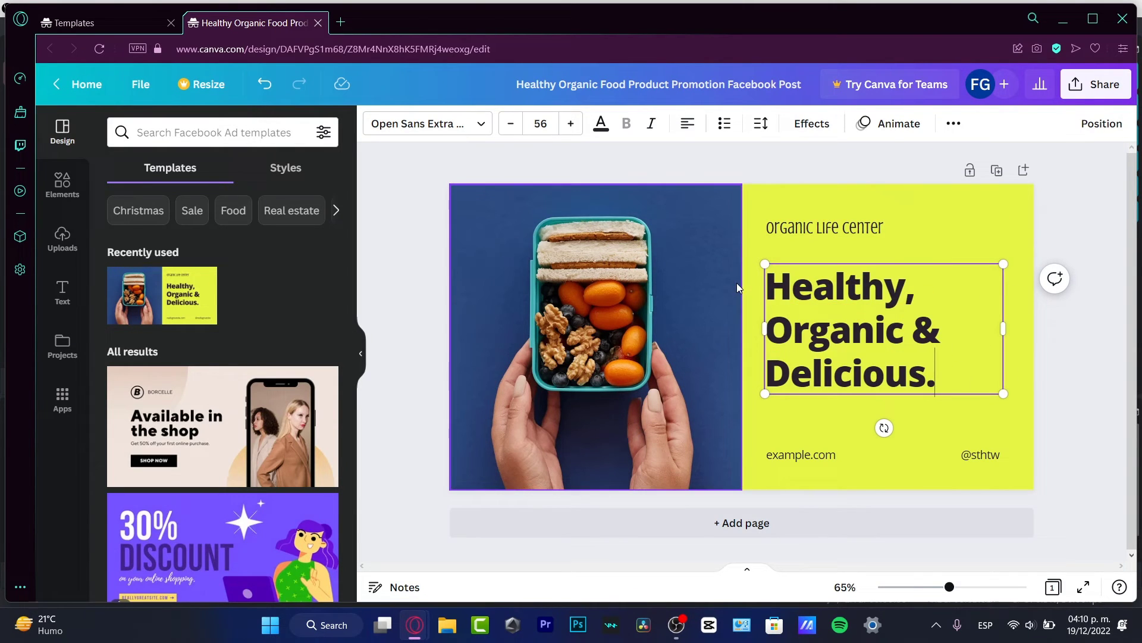
double_click(857, 296)
drag(937, 375, 768, 275)
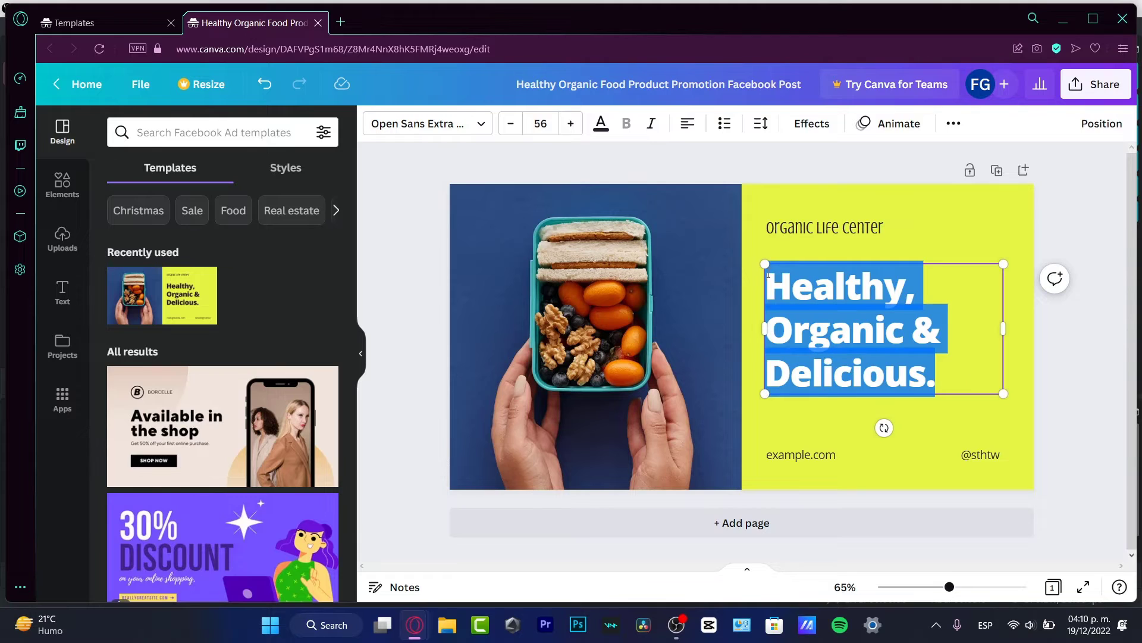
click(489, 126)
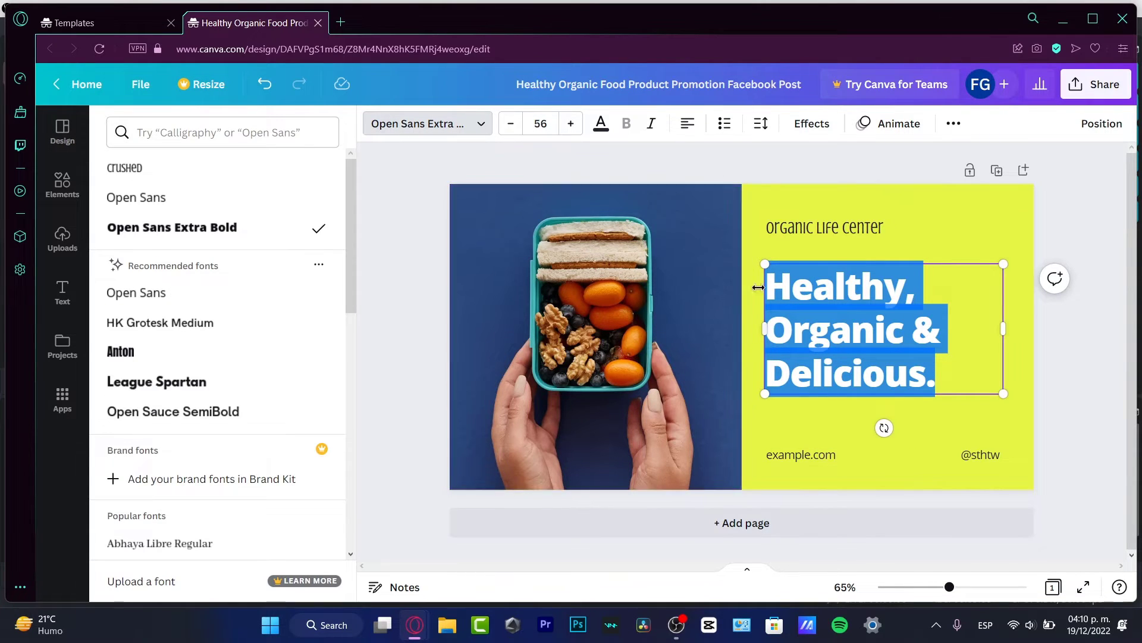
click(161, 179)
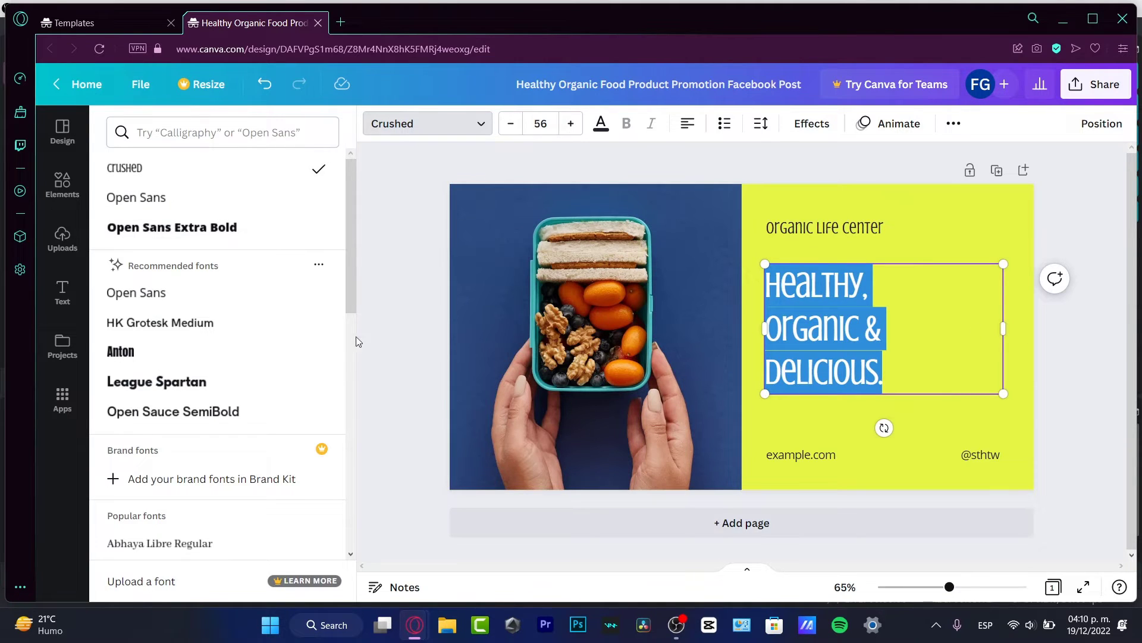
click(225, 384)
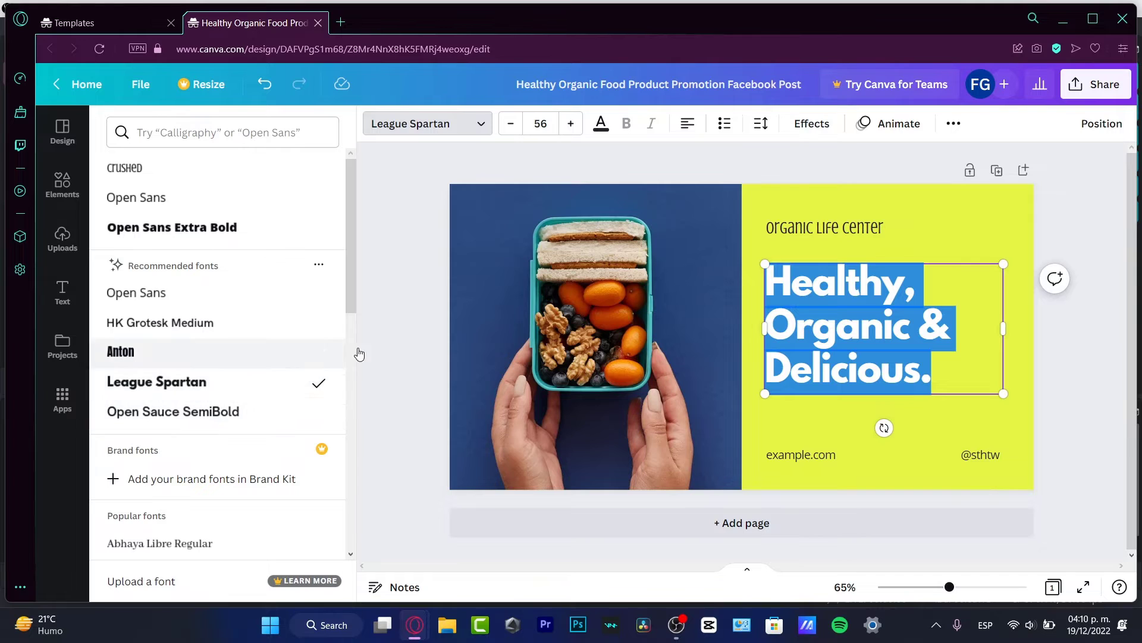
Add a cyan drop shadow to the headline
click(815, 125)
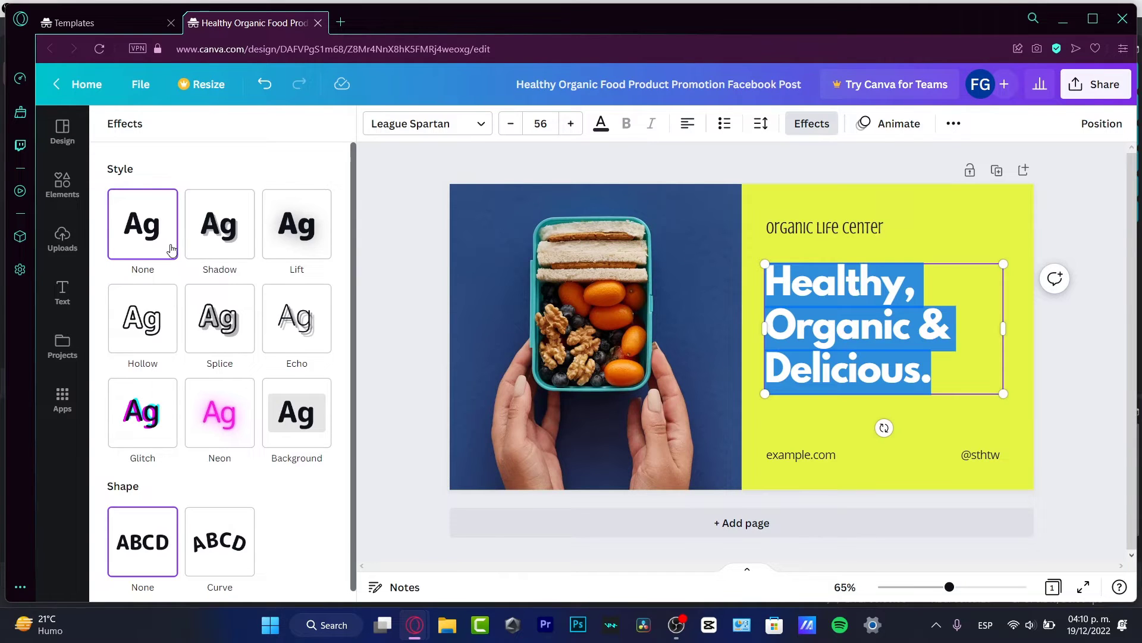
click(226, 255)
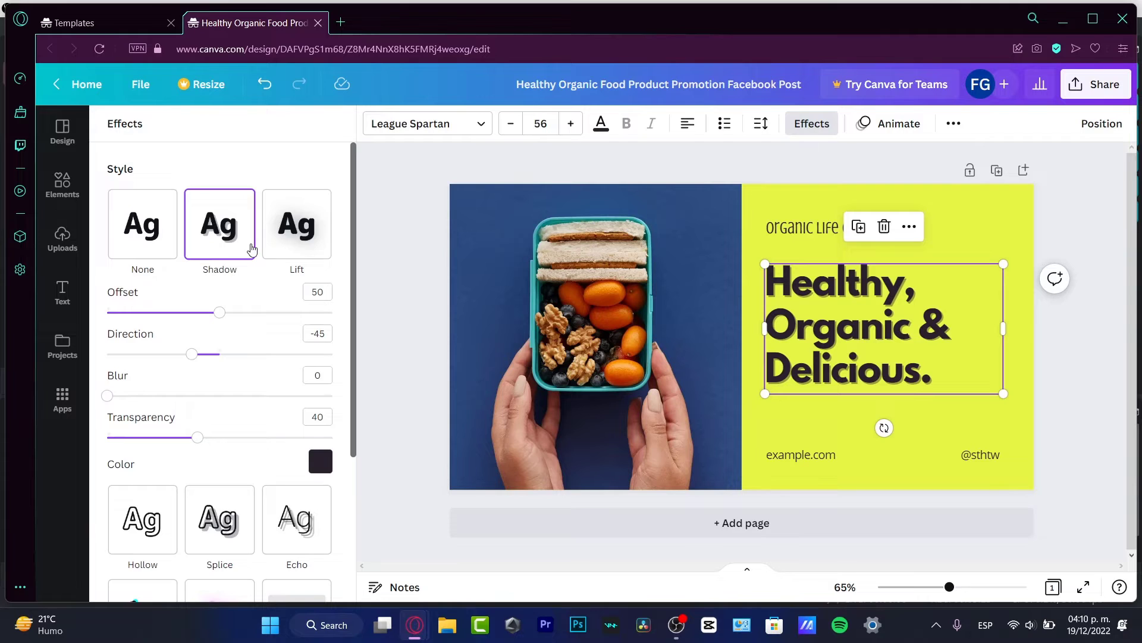
click(321, 462)
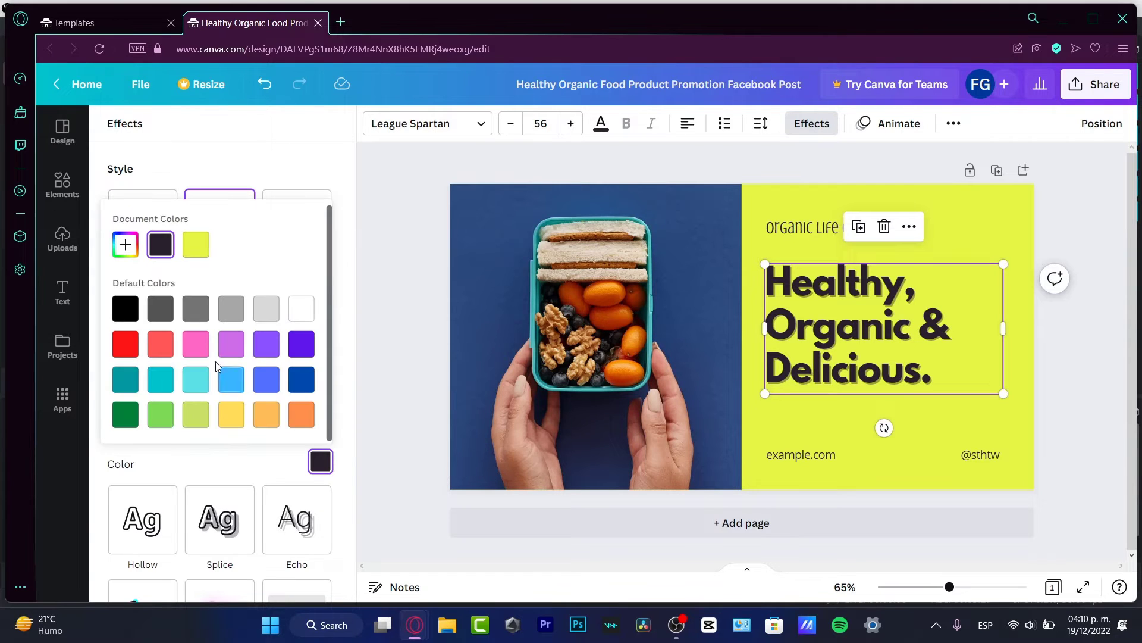
click(133, 318)
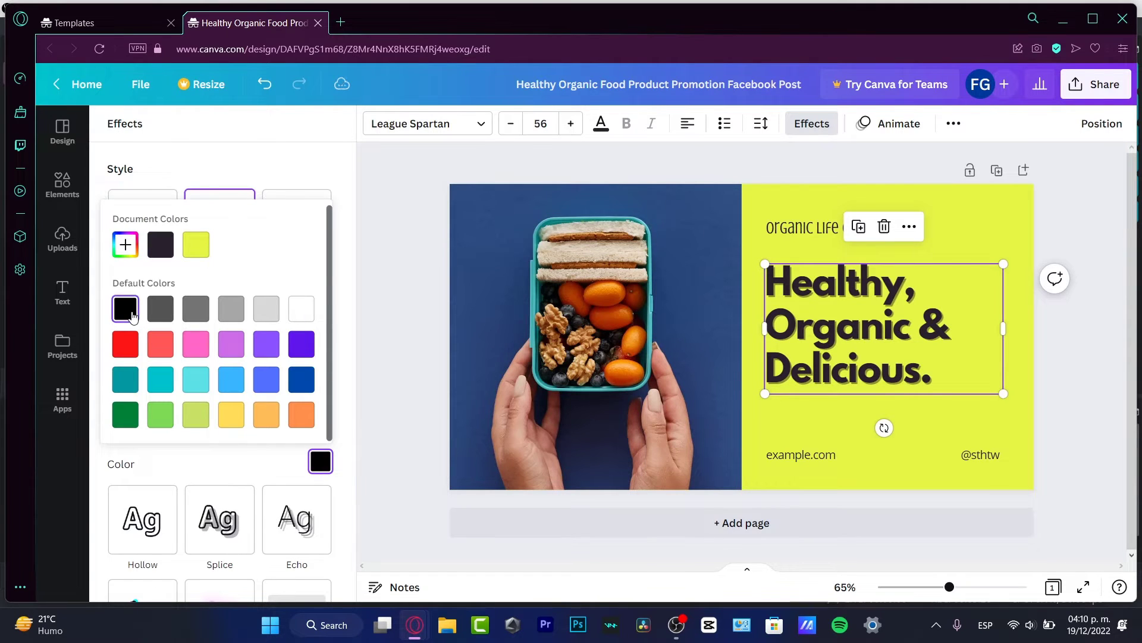
click(273, 310)
click(309, 314)
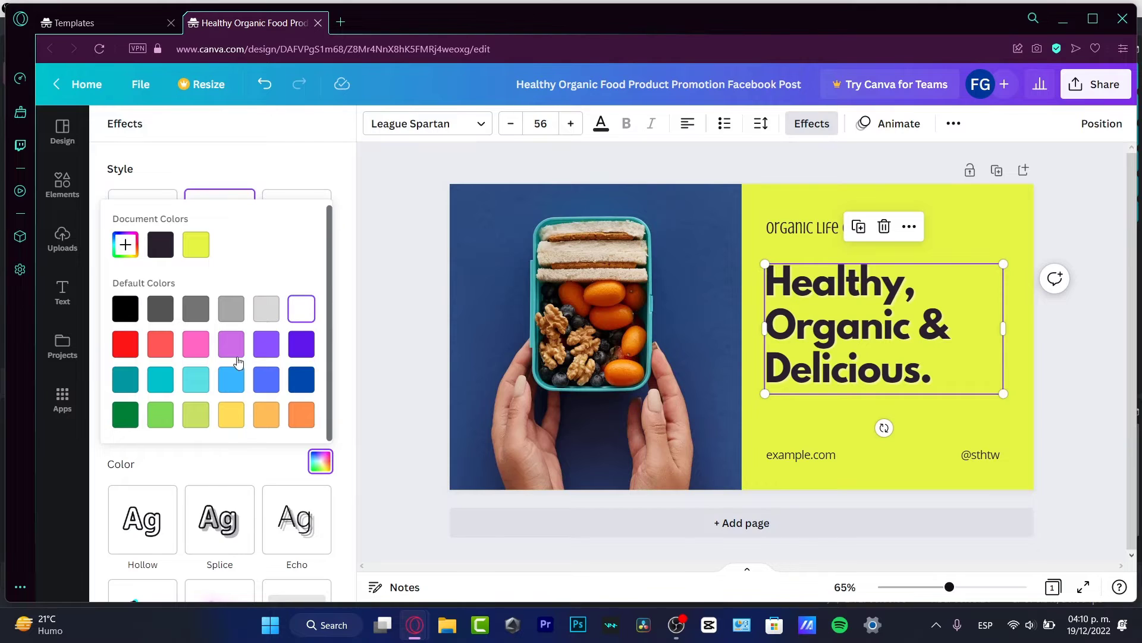
click(209, 375)
click(173, 373)
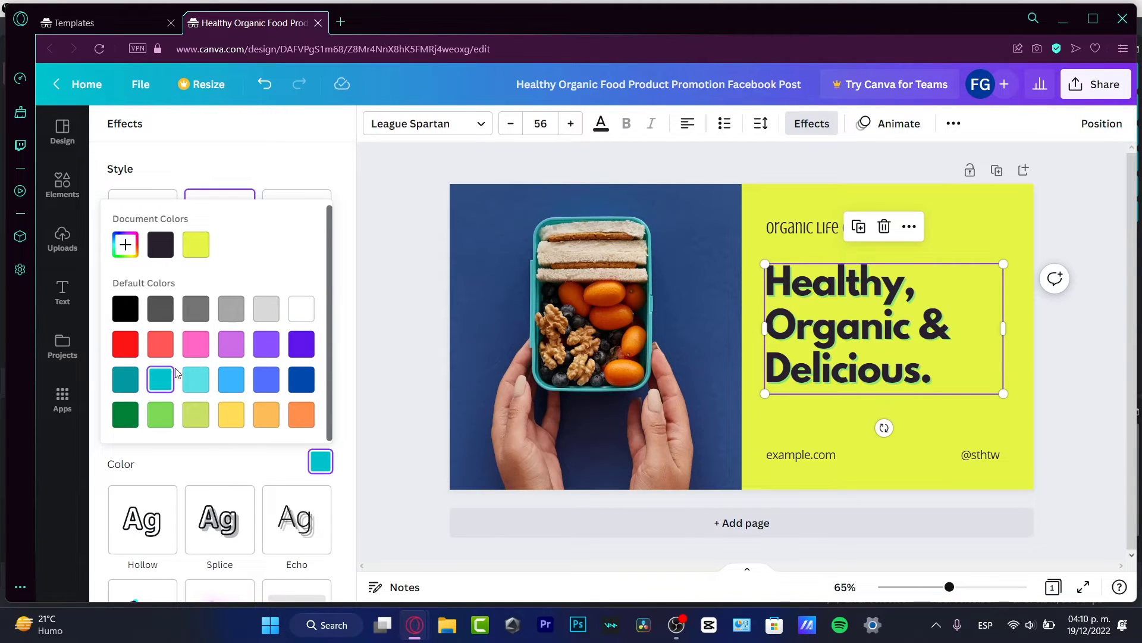
Make the headline coral, enlarge it to size 72.9, and nudge the Organic Life Center text
click(612, 124)
click(165, 436)
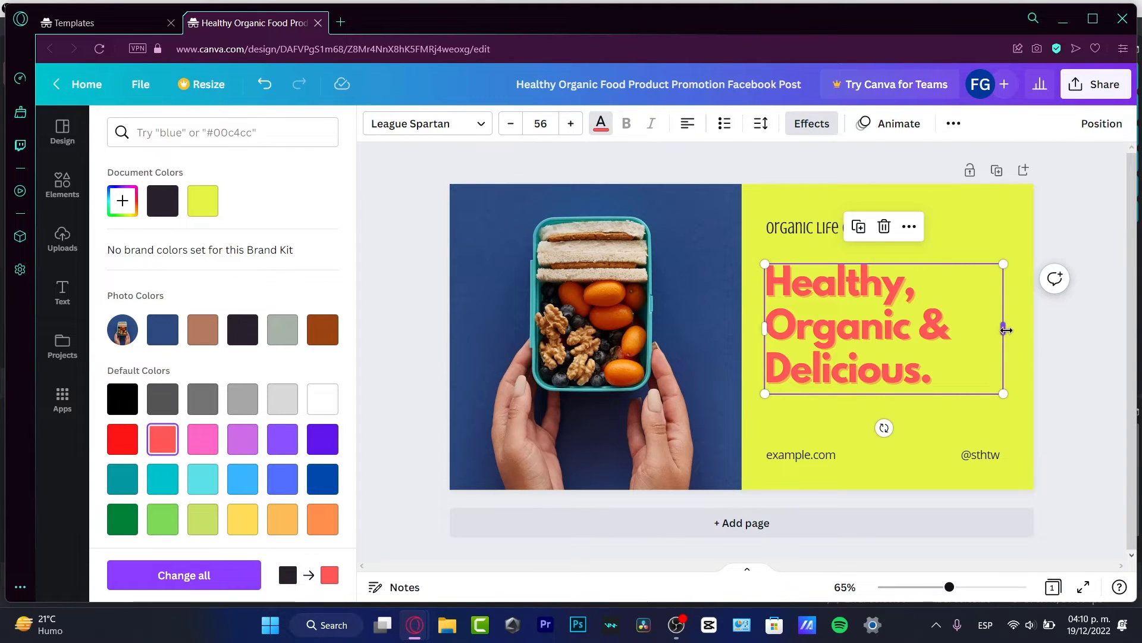
drag(1005, 330, 1016, 428)
drag(950, 400, 959, 388)
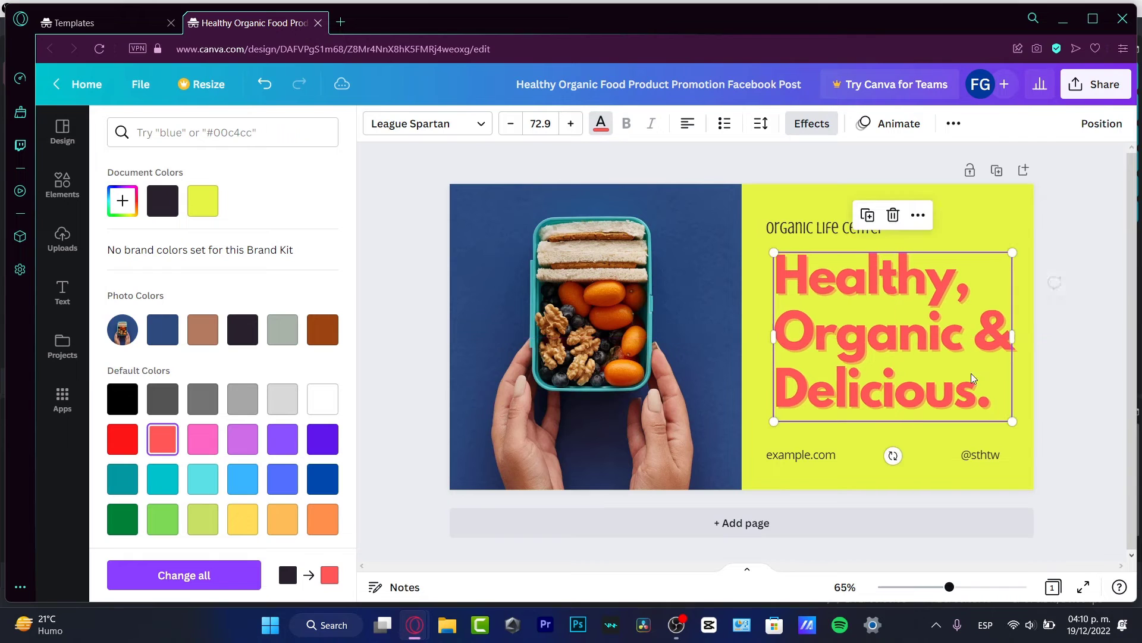
click(835, 226)
drag(834, 227, 841, 232)
Set the 'organic life center' line in League Spartan and right-align it
double_click(853, 232)
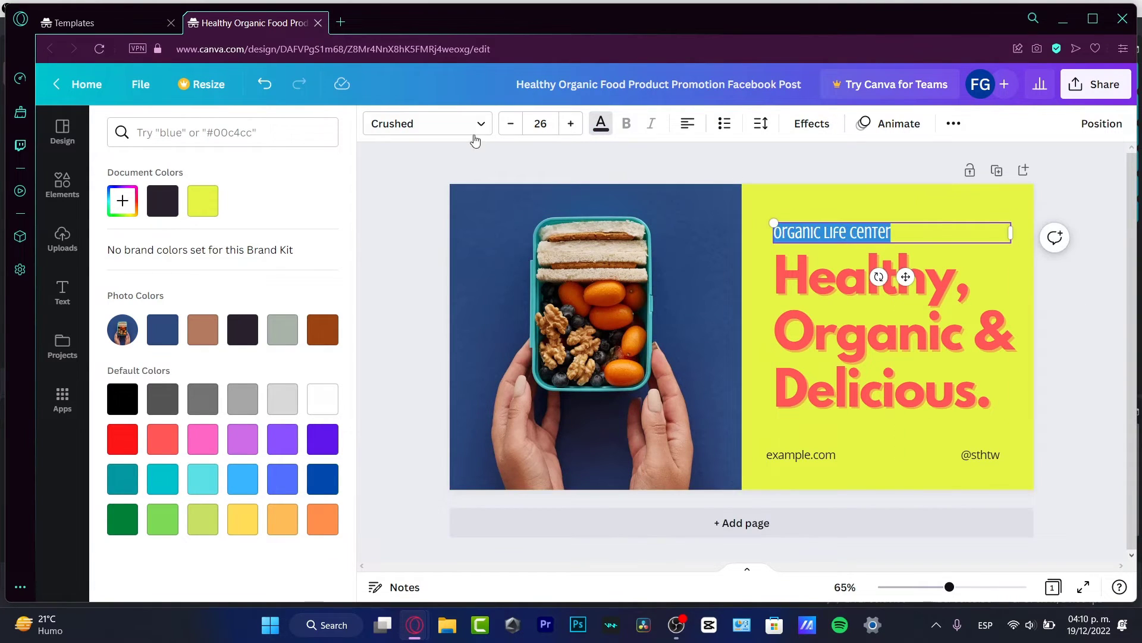
click(428, 123)
click(209, 206)
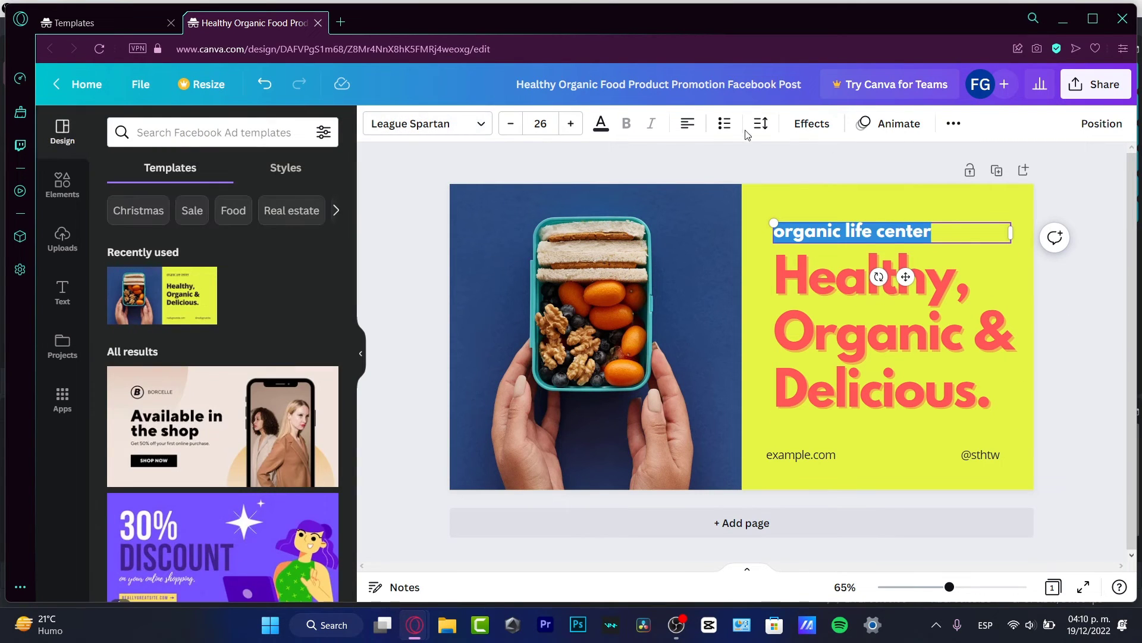
click(691, 125)
click(690, 125)
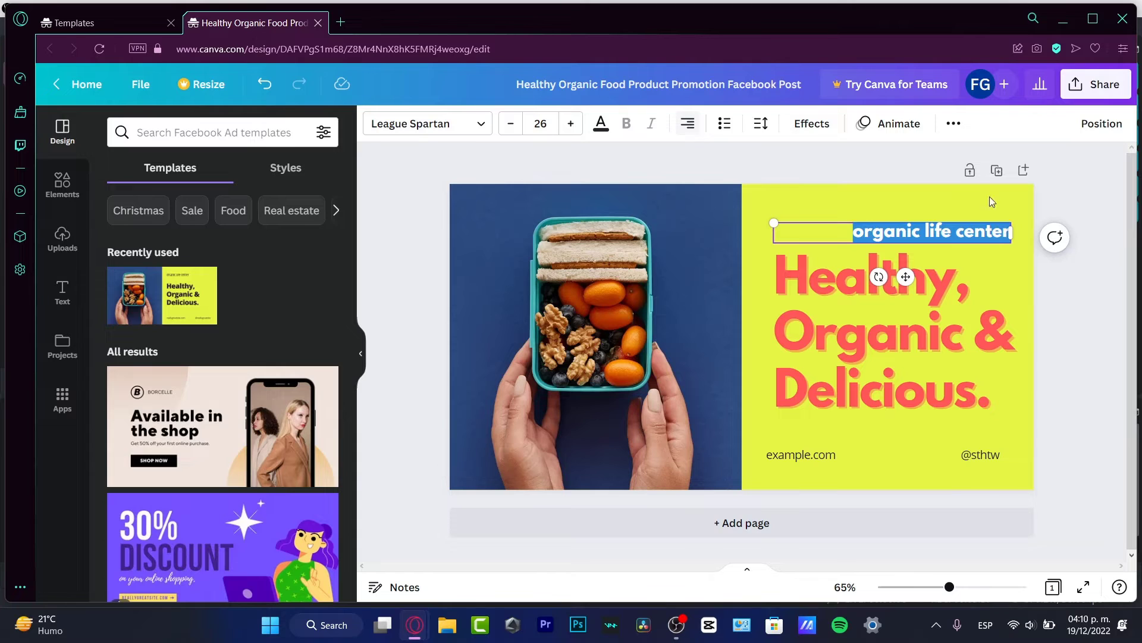
Reduce 'organic life center' to size 21 and nudge it slightly right and down
click(1085, 314)
click(999, 237)
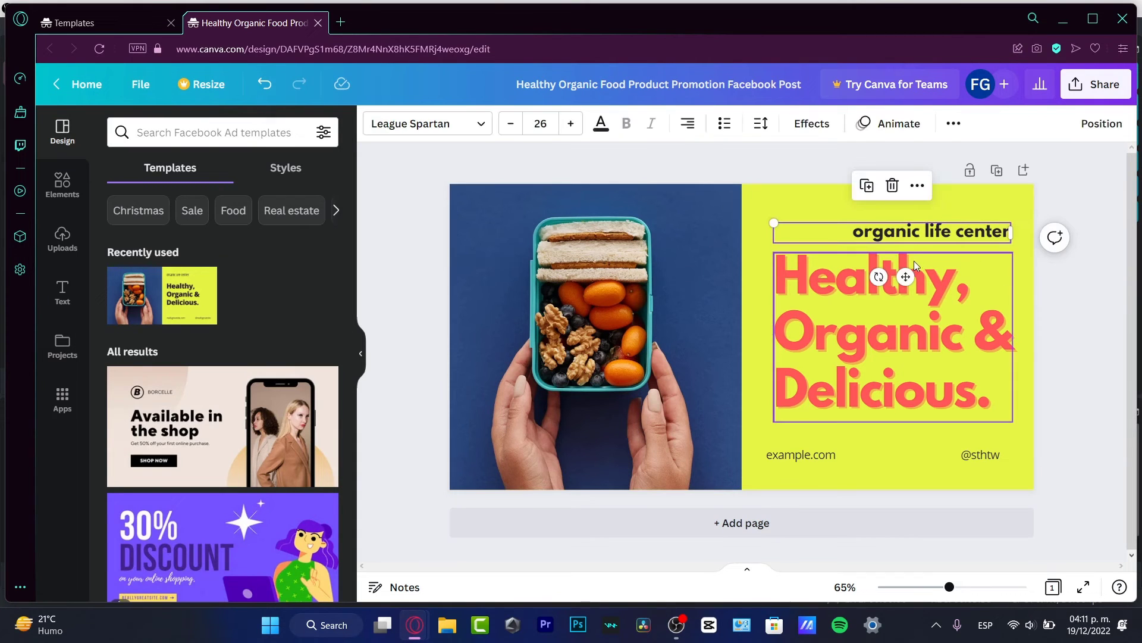
click(510, 123)
click(510, 123)
click(510, 123)
click(511, 123)
click(510, 123)
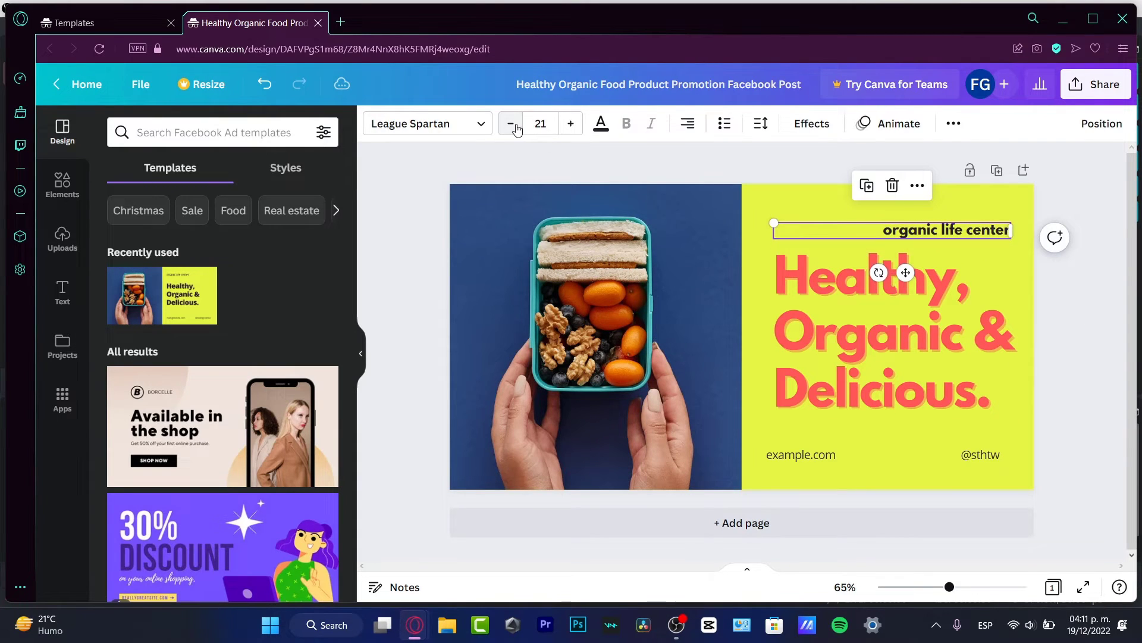
drag(906, 273, 909, 279)
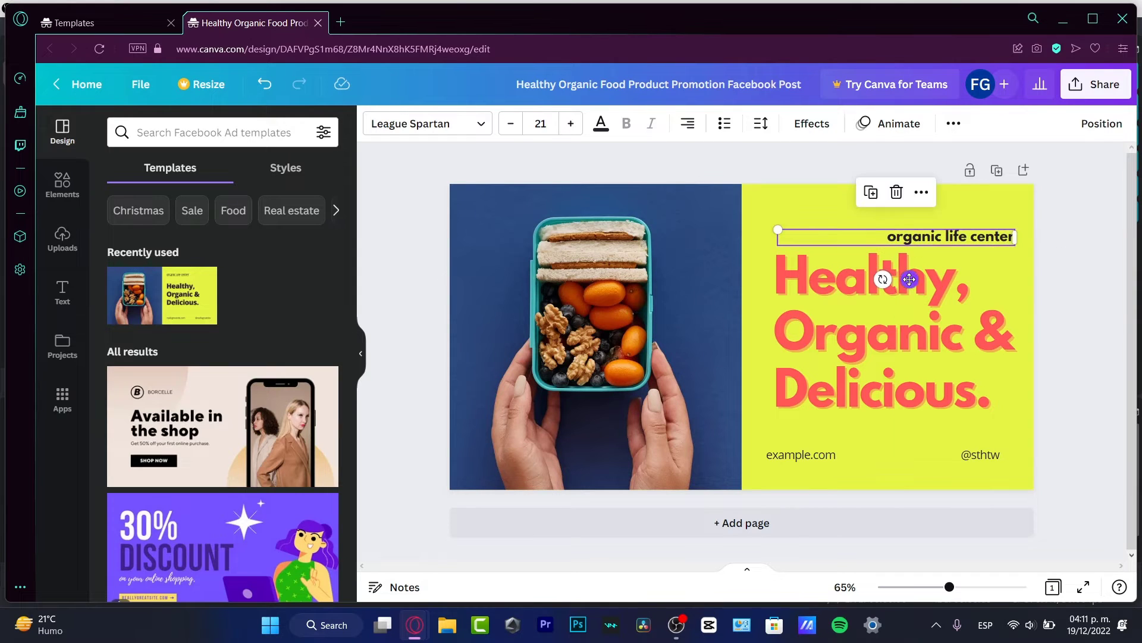
click(1091, 352)
click(569, 330)
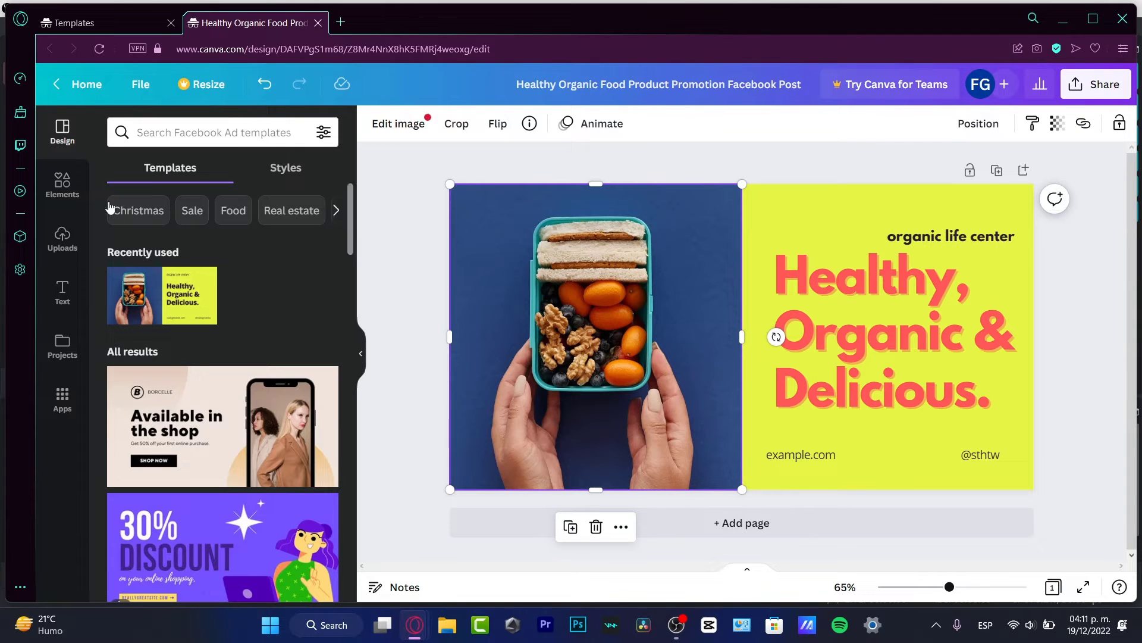
Upload the sleeveless hoodies image and drop it onto the lunchbox photo to replace it
click(46, 252)
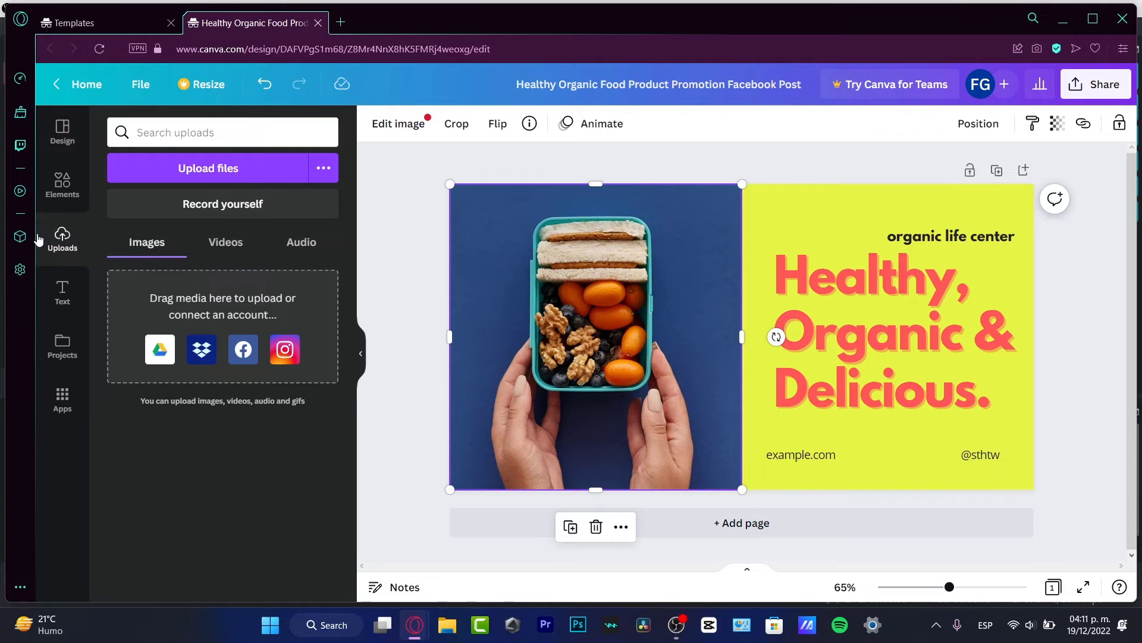
click(228, 171)
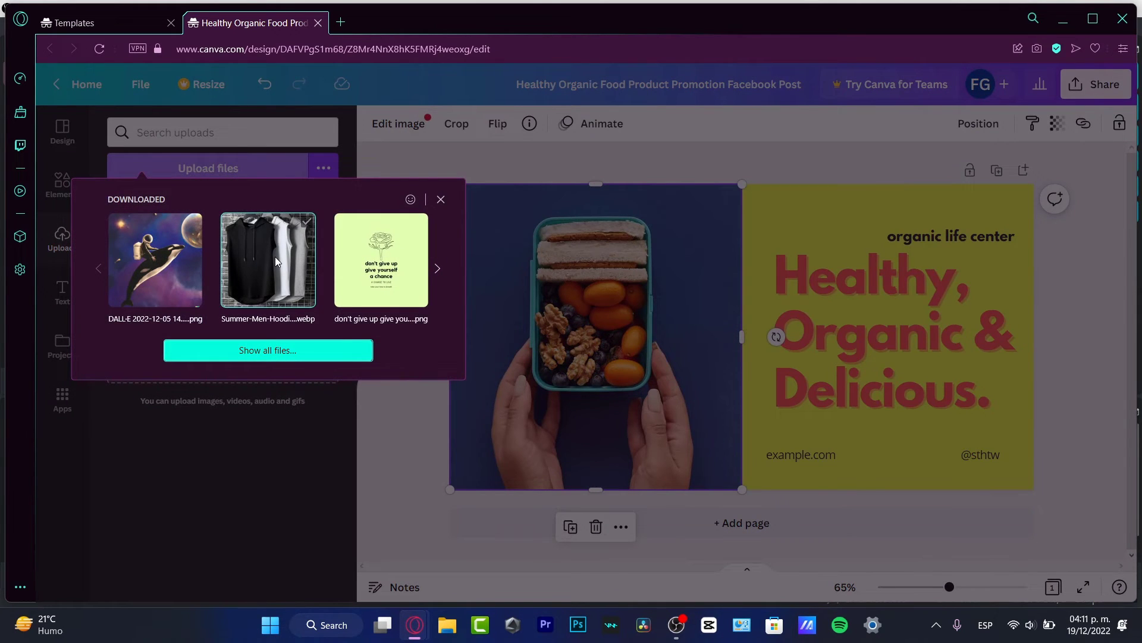
key(Escape)
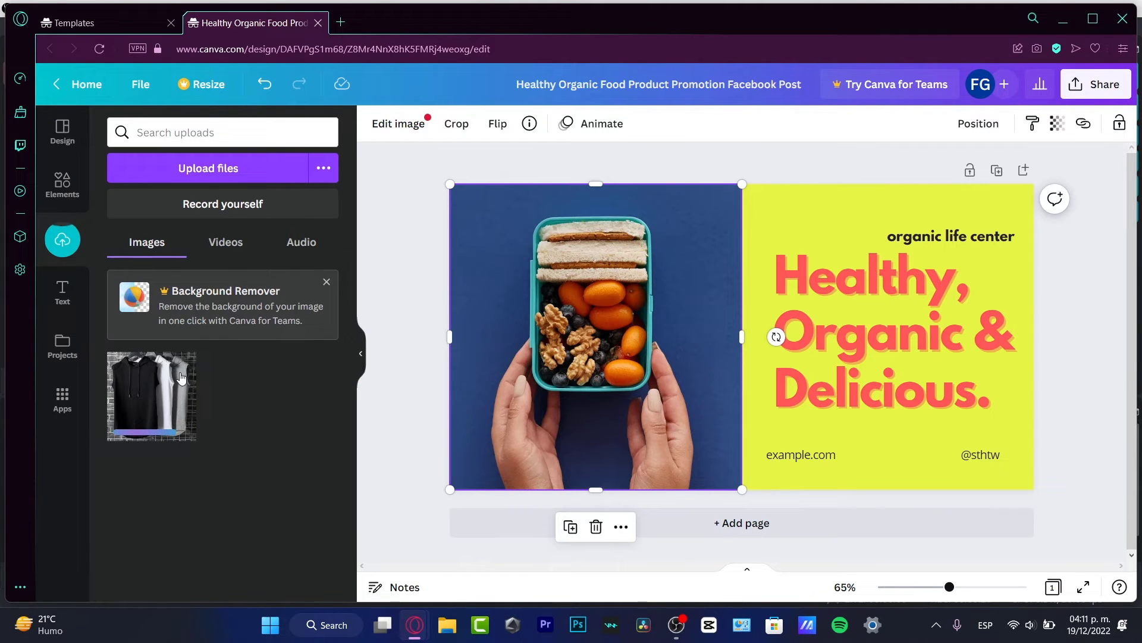
drag(158, 398, 552, 362)
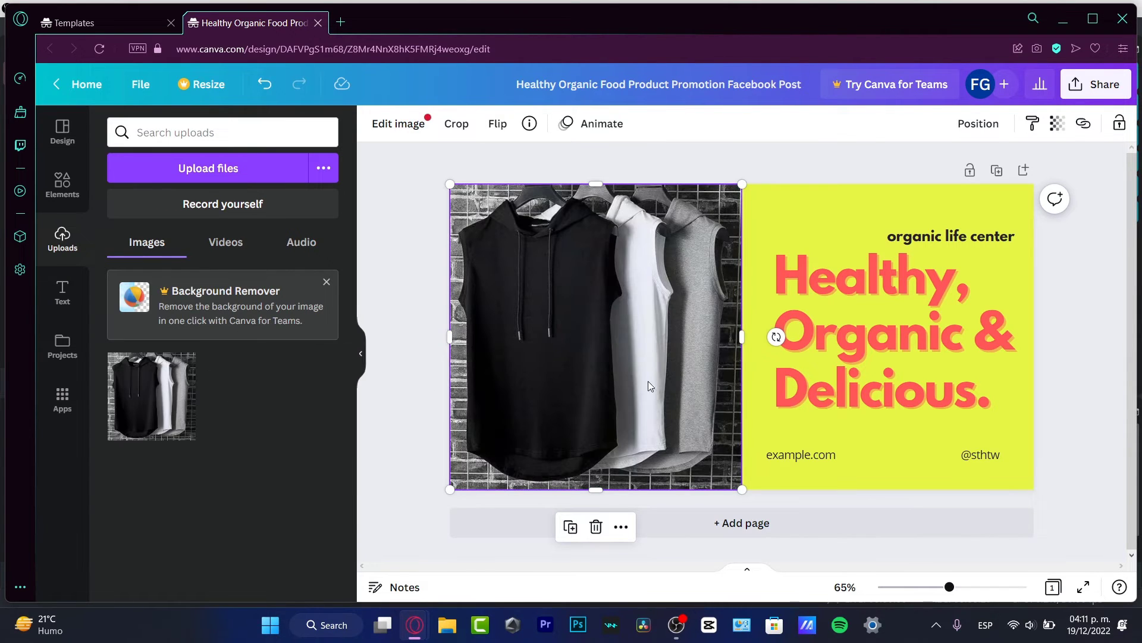
Give the 'Healthy, Organic & Delicious.' headline the Roll text animation
click(771, 179)
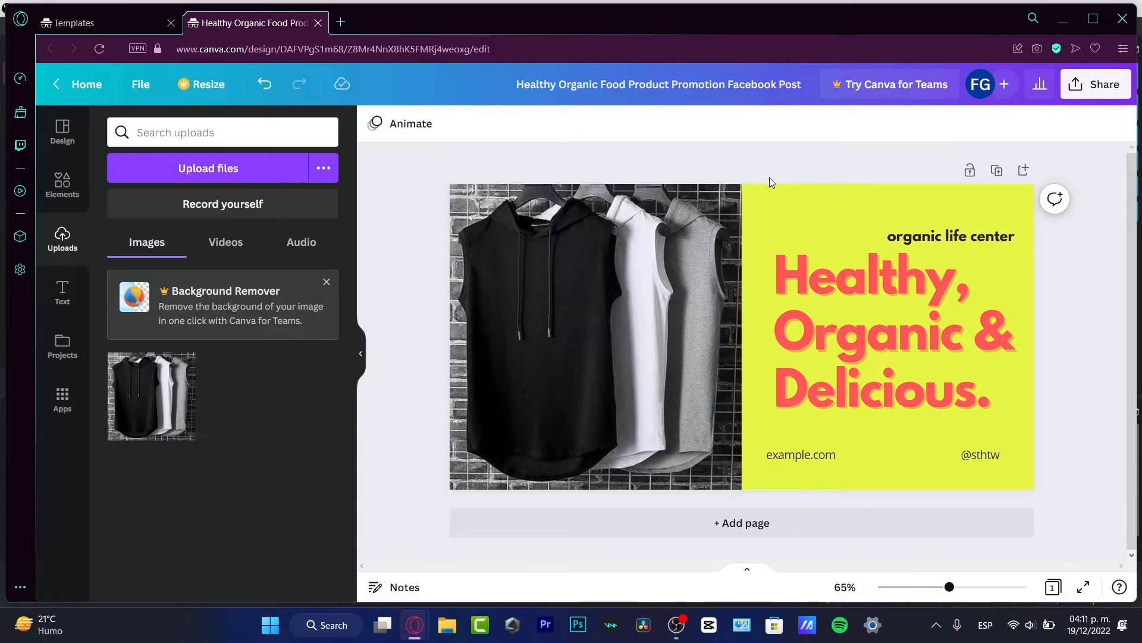
click(879, 323)
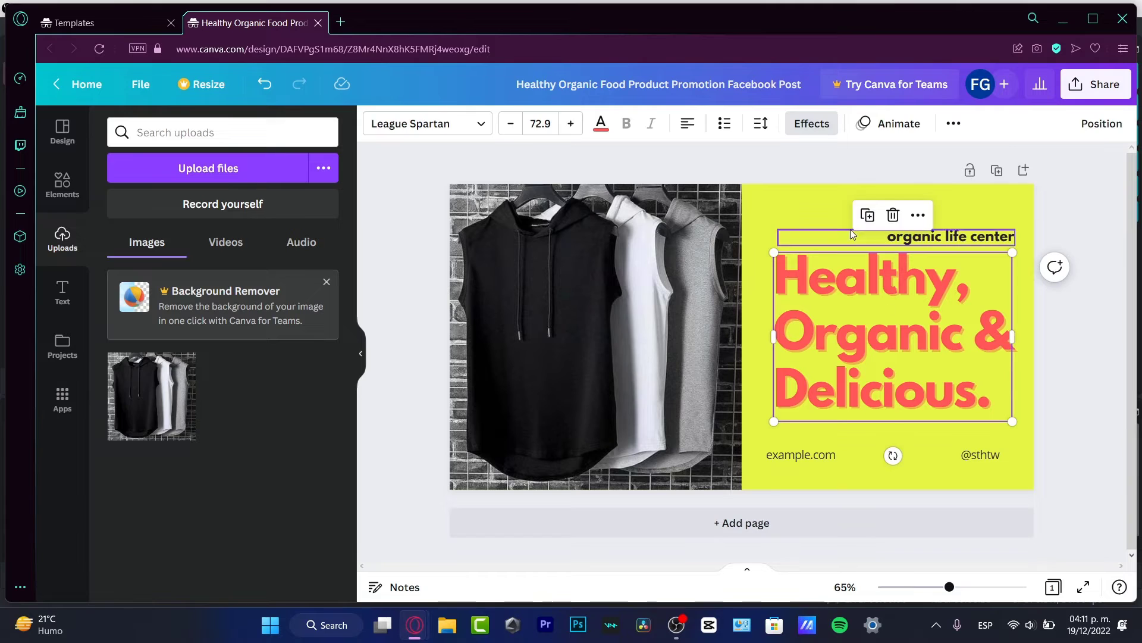
click(875, 127)
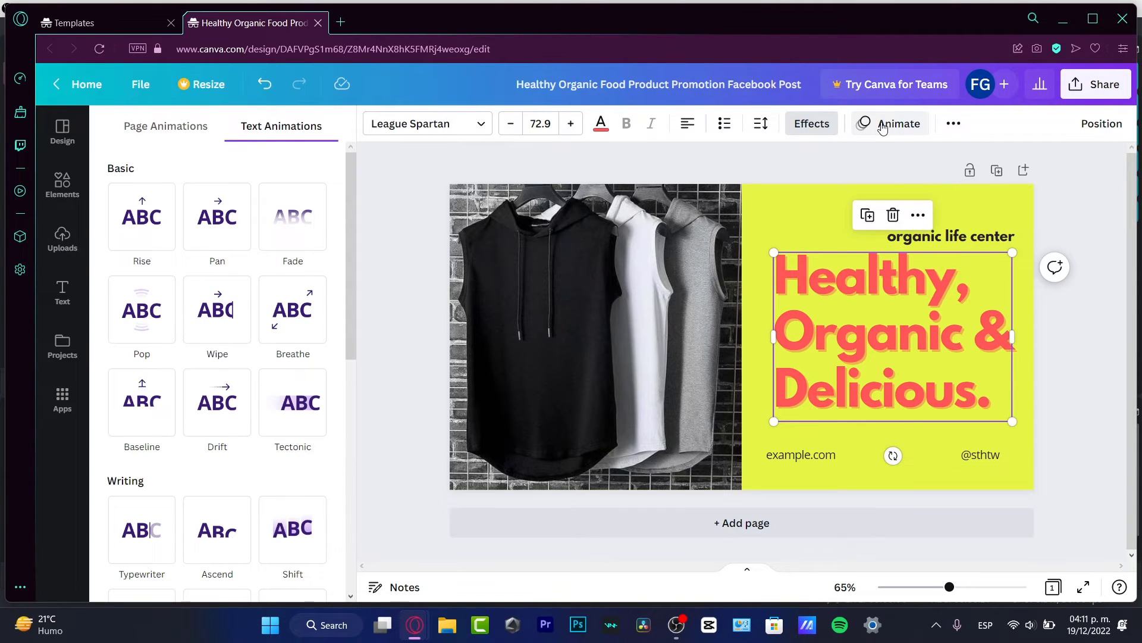
drag(351, 237, 355, 372)
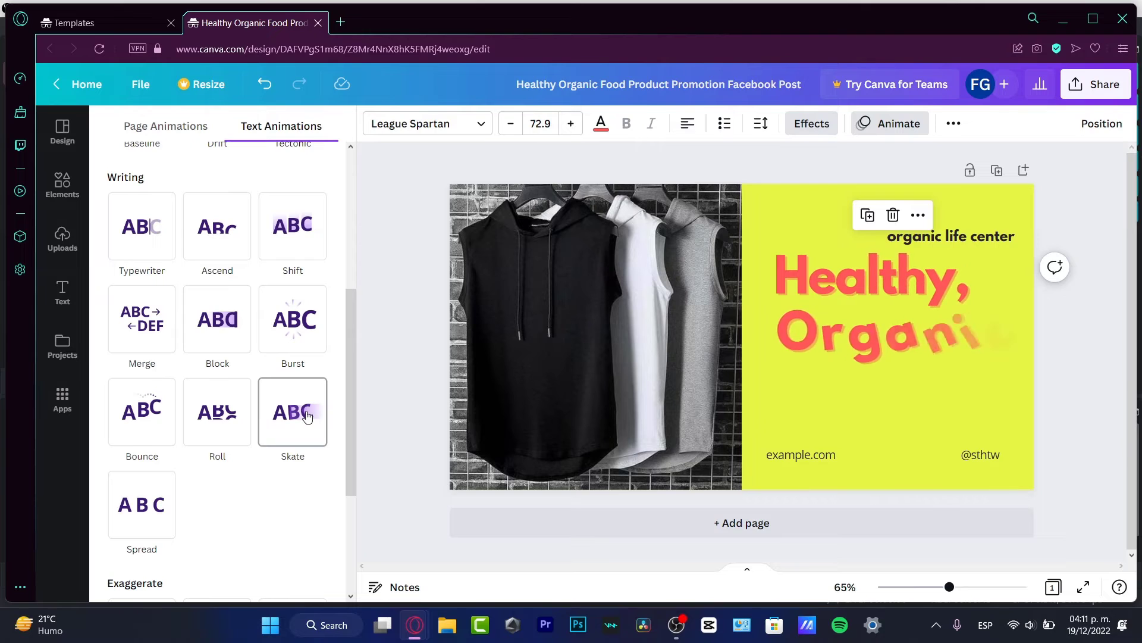
click(219, 415)
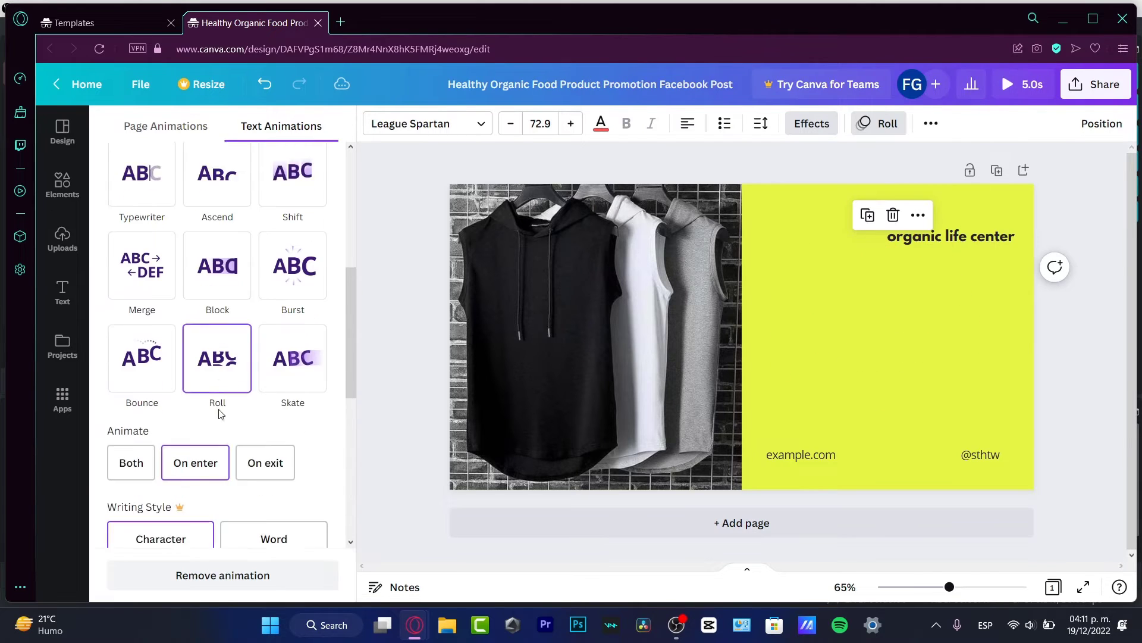
Animate 'organic life center' with Neon, the small text with Tumble, and the hoodie photo with Fade
click(942, 237)
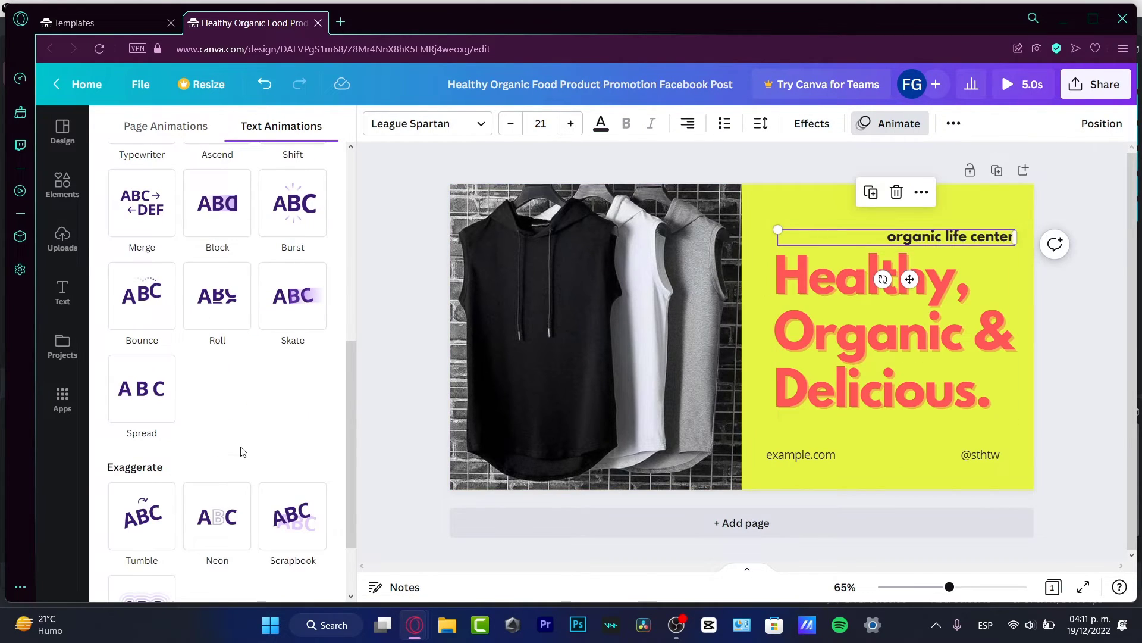
click(217, 500)
click(804, 458)
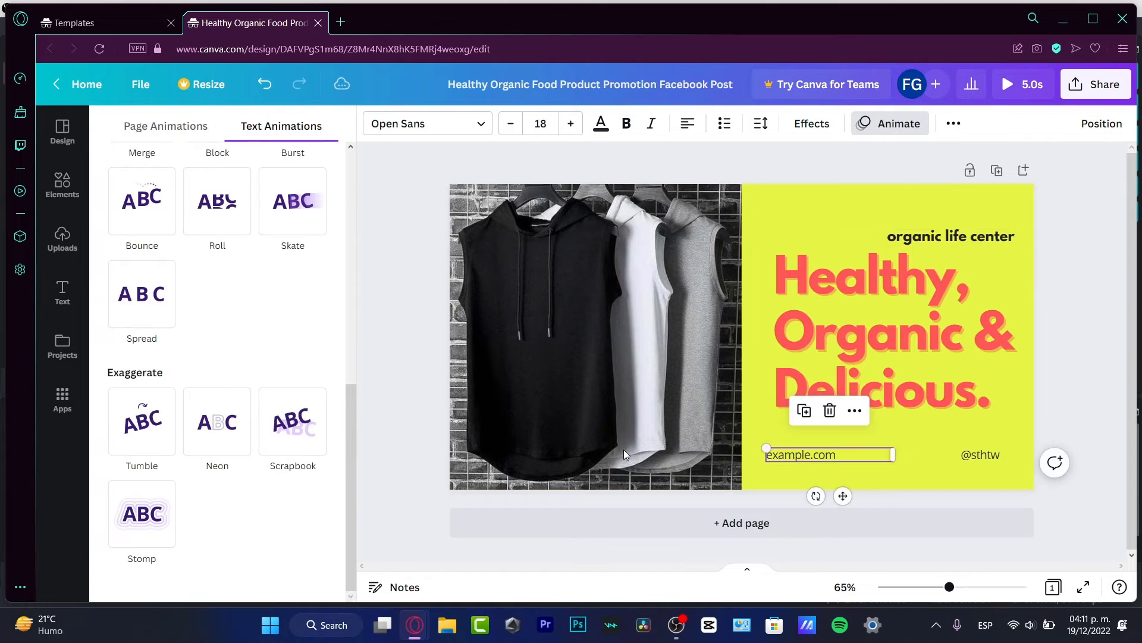
click(292, 412)
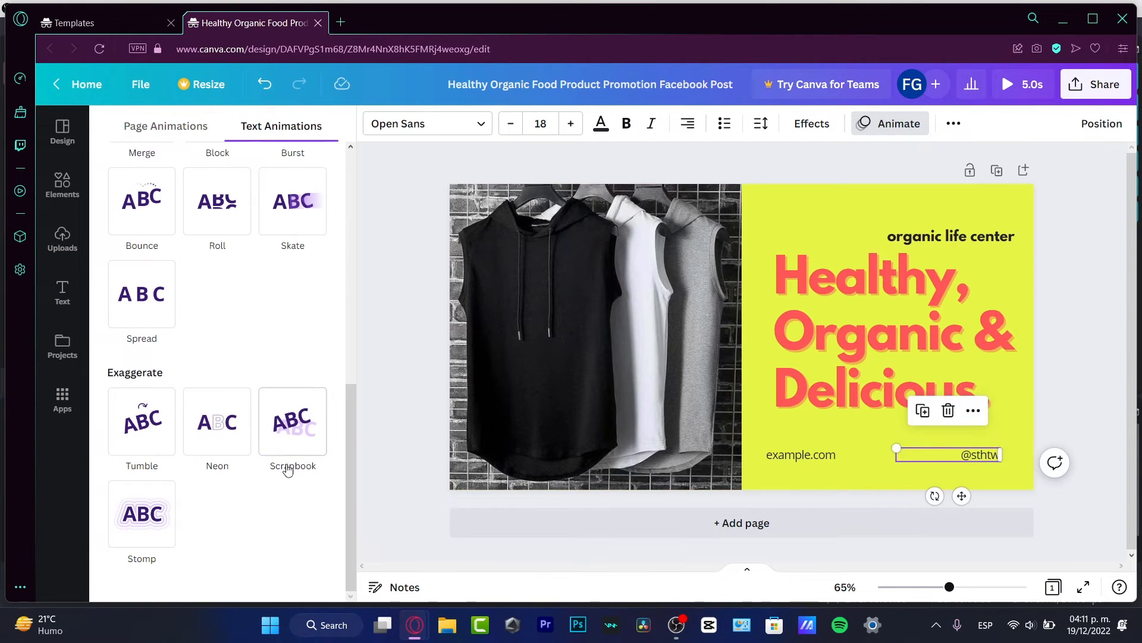
click(142, 413)
click(737, 425)
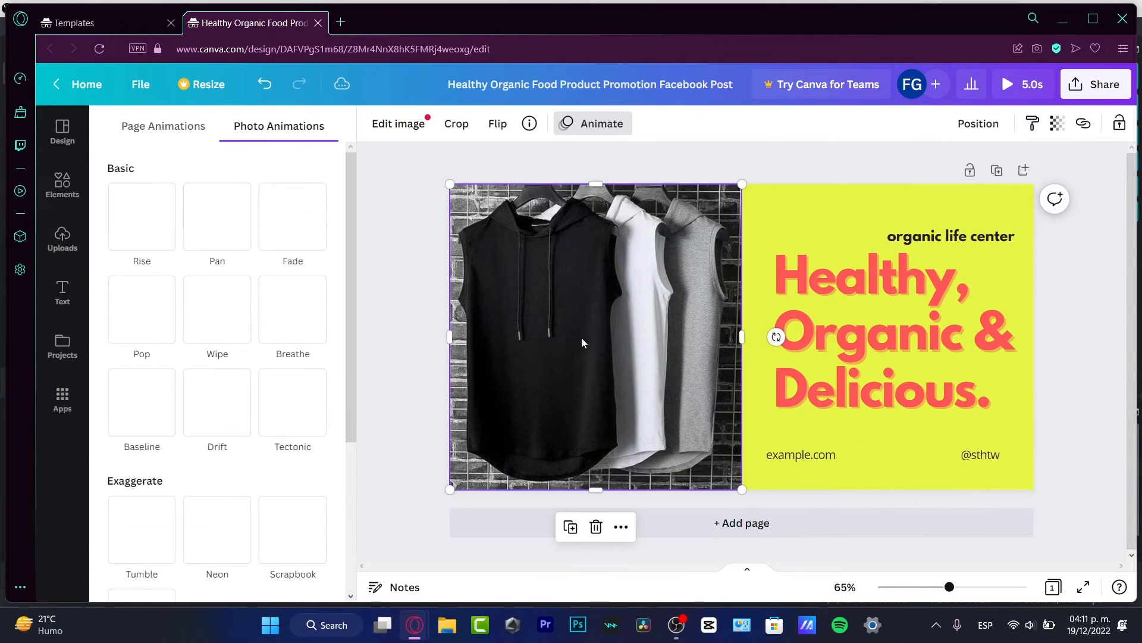
click(313, 252)
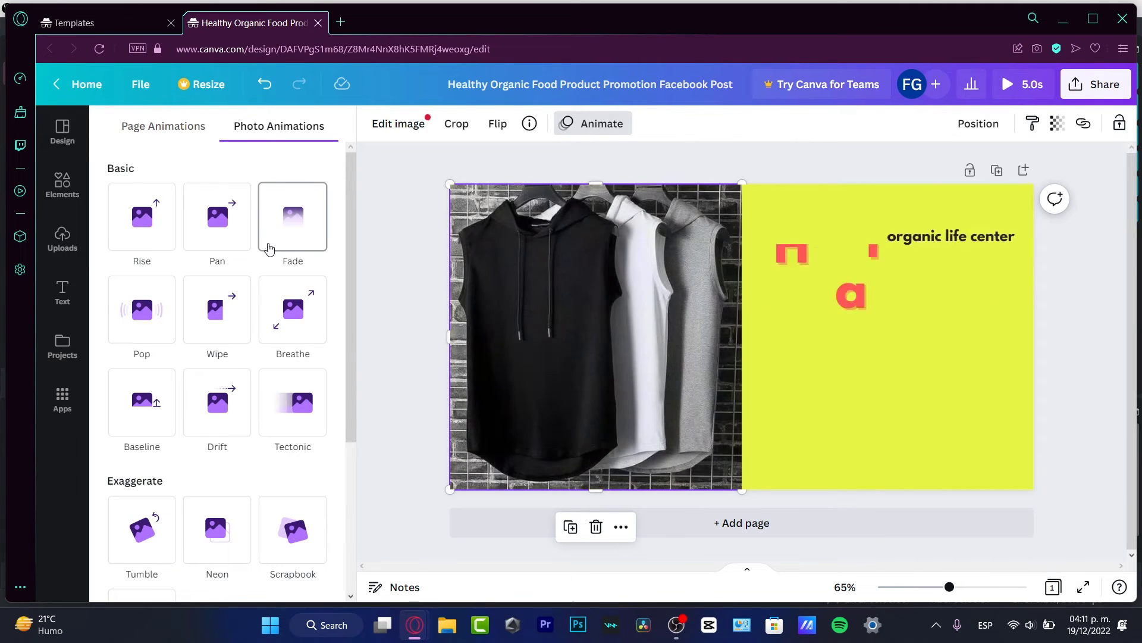
click(888, 265)
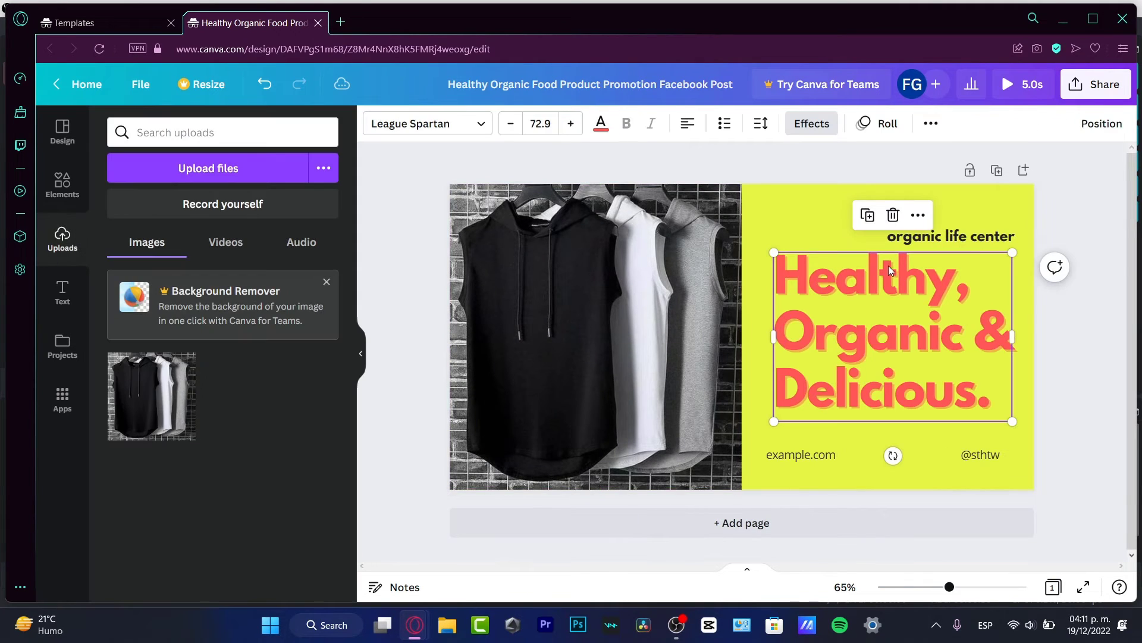
click(1068, 402)
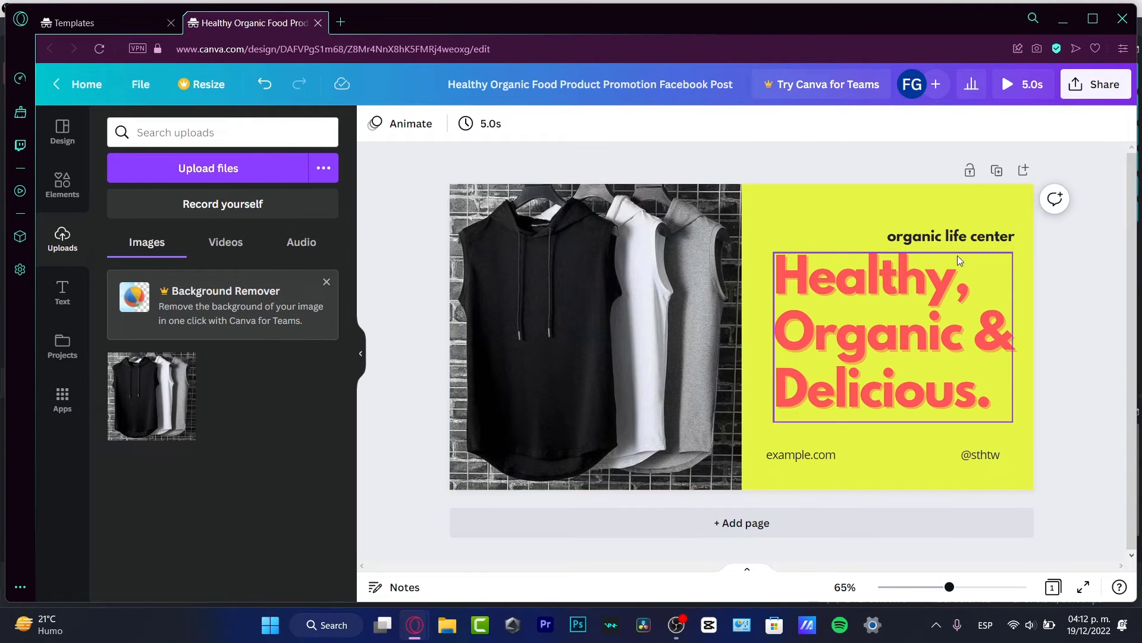
Duplicate the page, delete the hoodie photo from page 2, and move the headline toward the centre
click(992, 173)
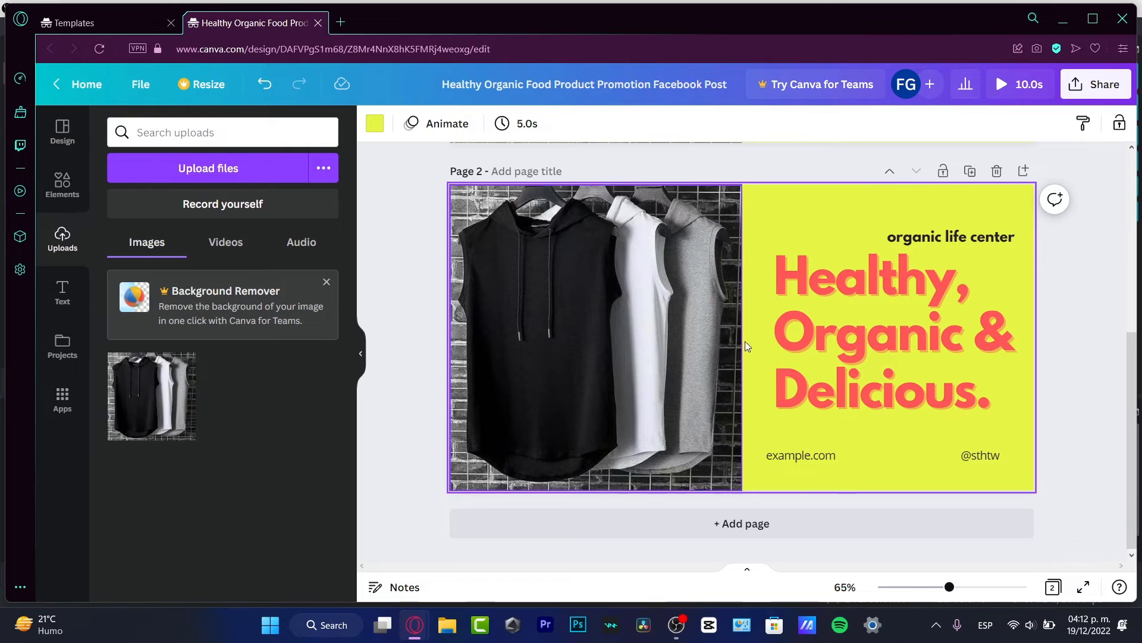
drag(1040, 448, 664, 266)
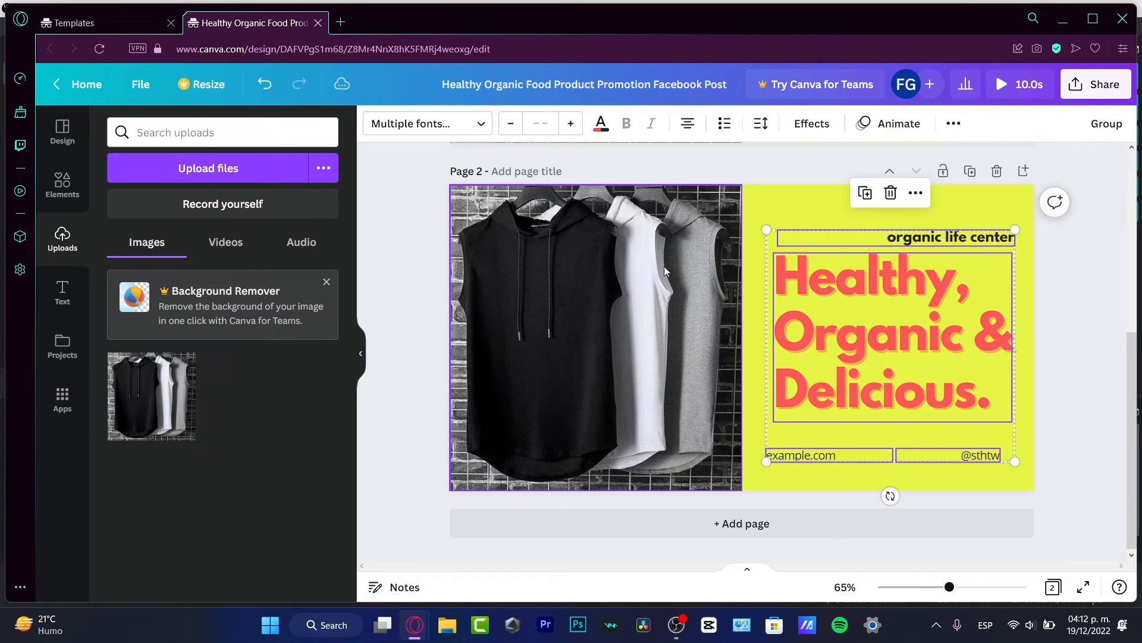
click(629, 280)
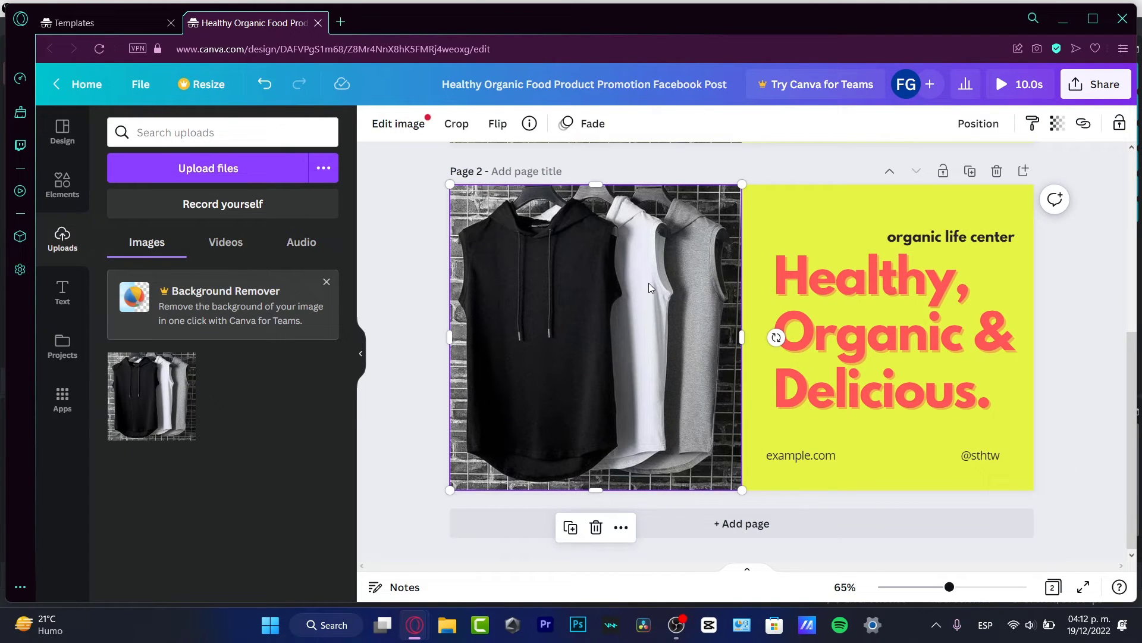
key(Delete)
mouse_move(932, 300)
mouse_down()
mouse_move(791, 315)
mouse_move(848, 410)
mouse_move(648, 286)
mouse_up()
Replace the page 2 headline with 'order now.' and centre it
click(848, 410)
text(ored)
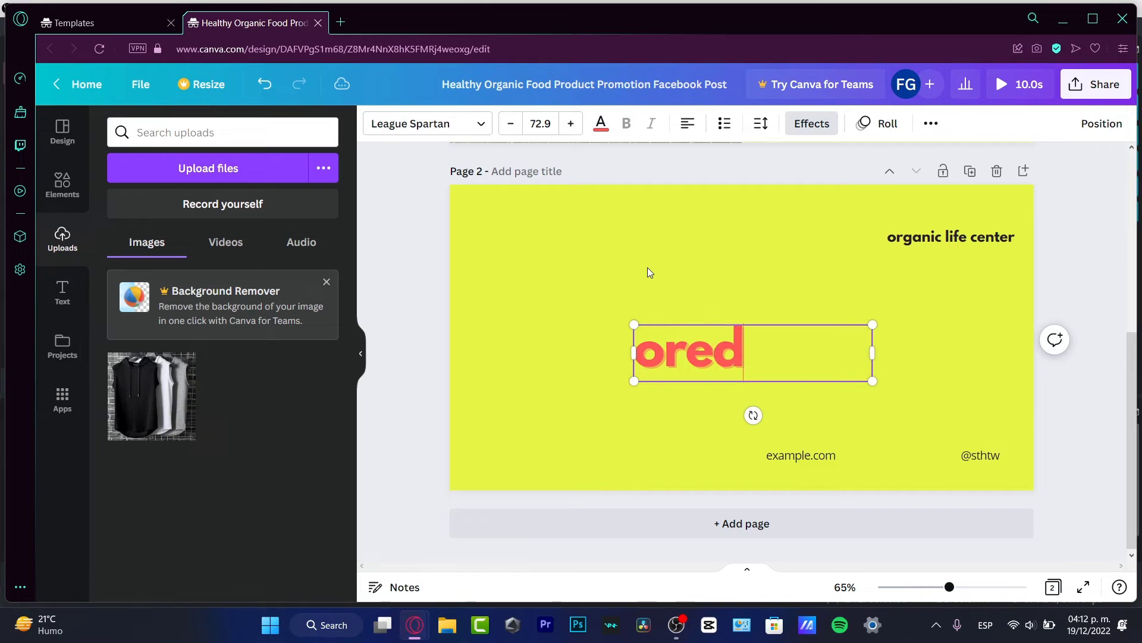
key(BackSpace)
text(er)
key(BackSpace)
key(BackSpace)
key(BackSpace)
text(der now.)
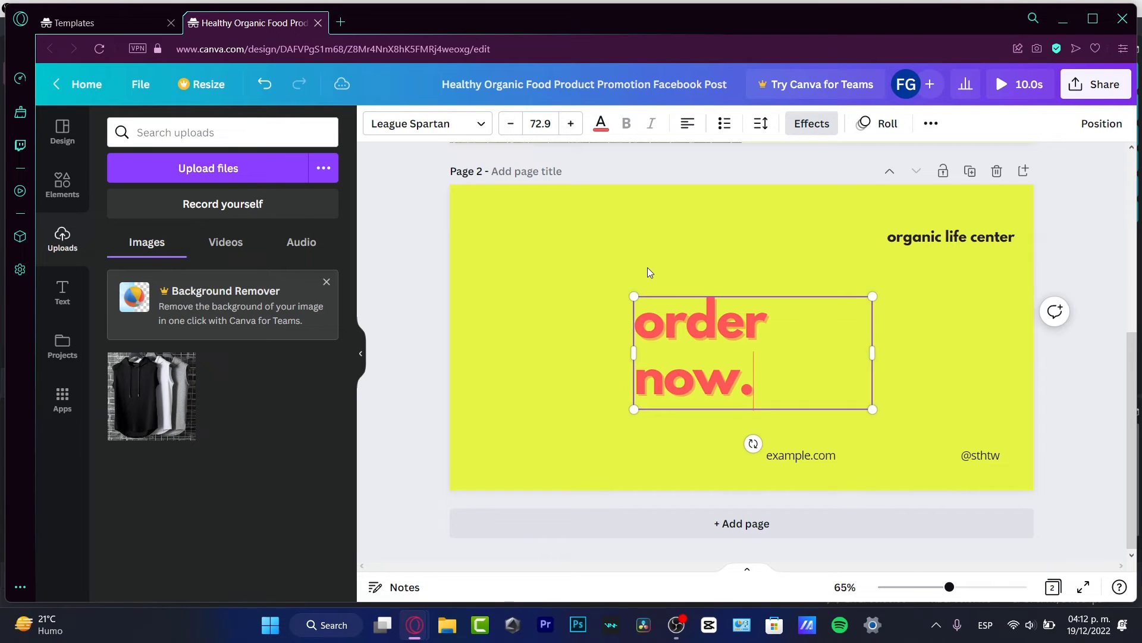
mouse_move(712, 364)
mouse_down()
mouse_move(676, 334)
mouse_move(671, 350)
mouse_move(703, 350)
mouse_up()
click(826, 461)
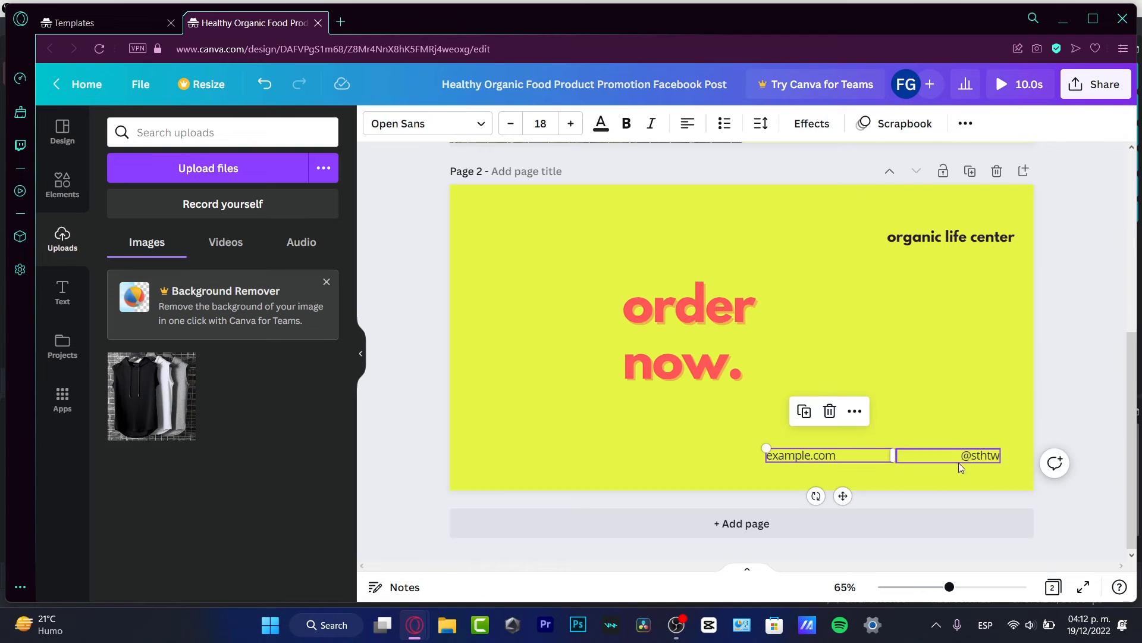
drag(816, 466, 454, 454)
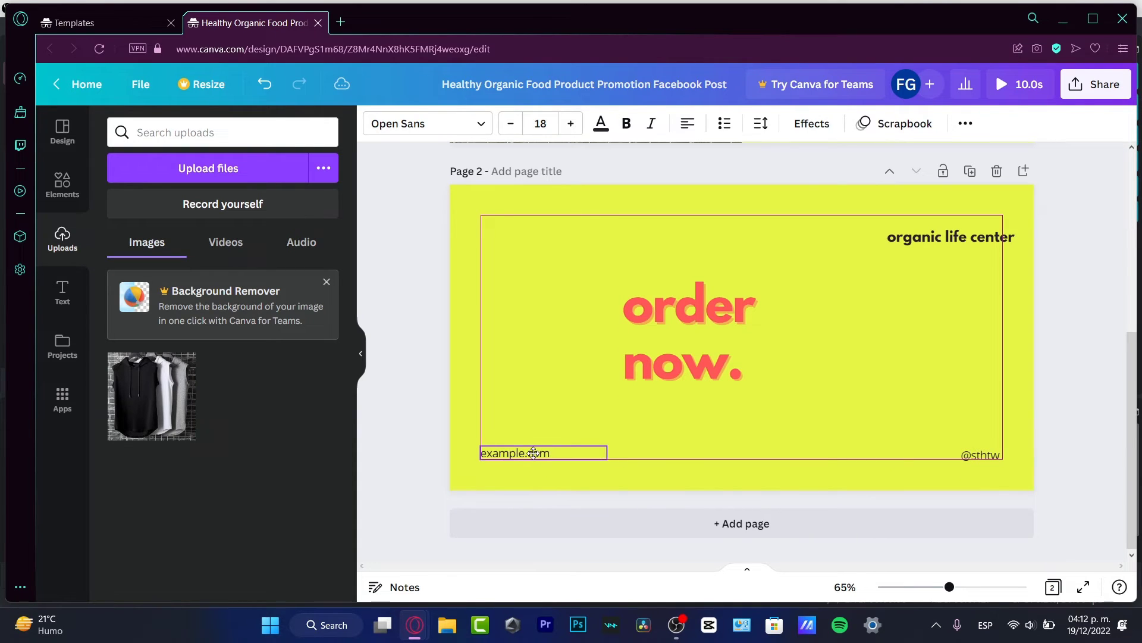
click(942, 238)
key(Delete)
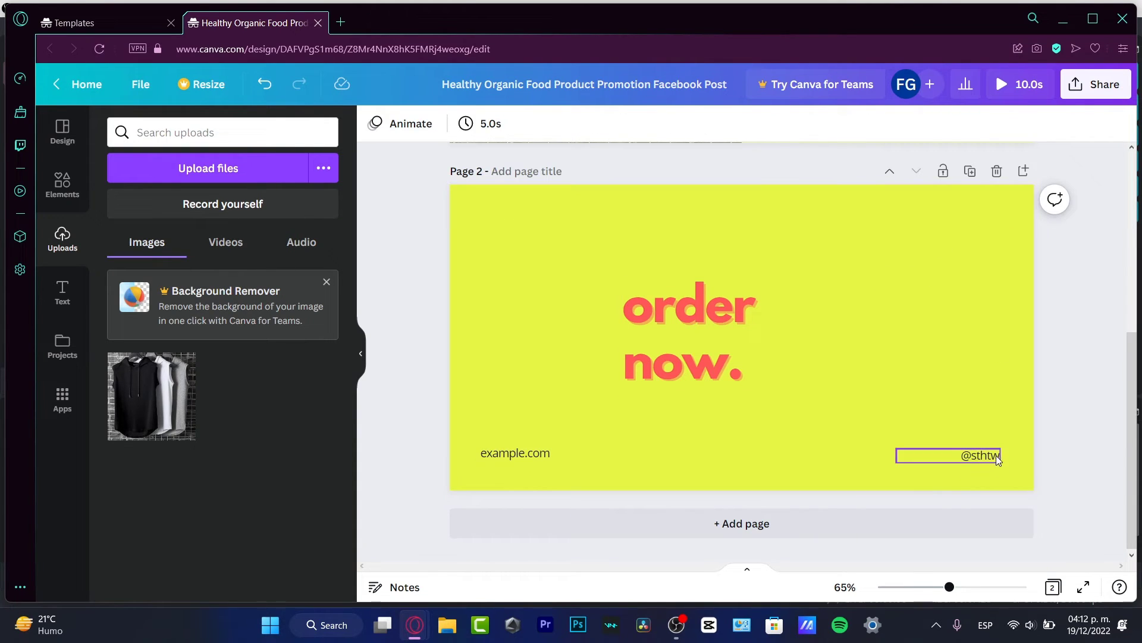
click(981, 455)
key(Delete)
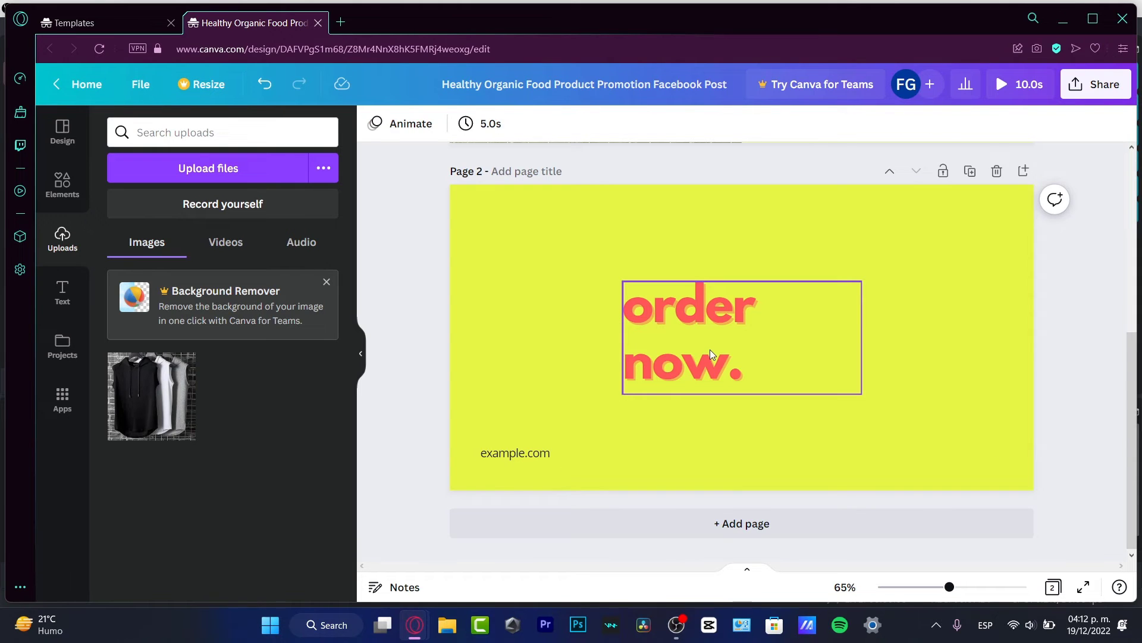
click(713, 355)
Apply the Typewriter text animation to both the 'order now.' headline and example.com
click(871, 124)
scroll(355, 357, down, 5)
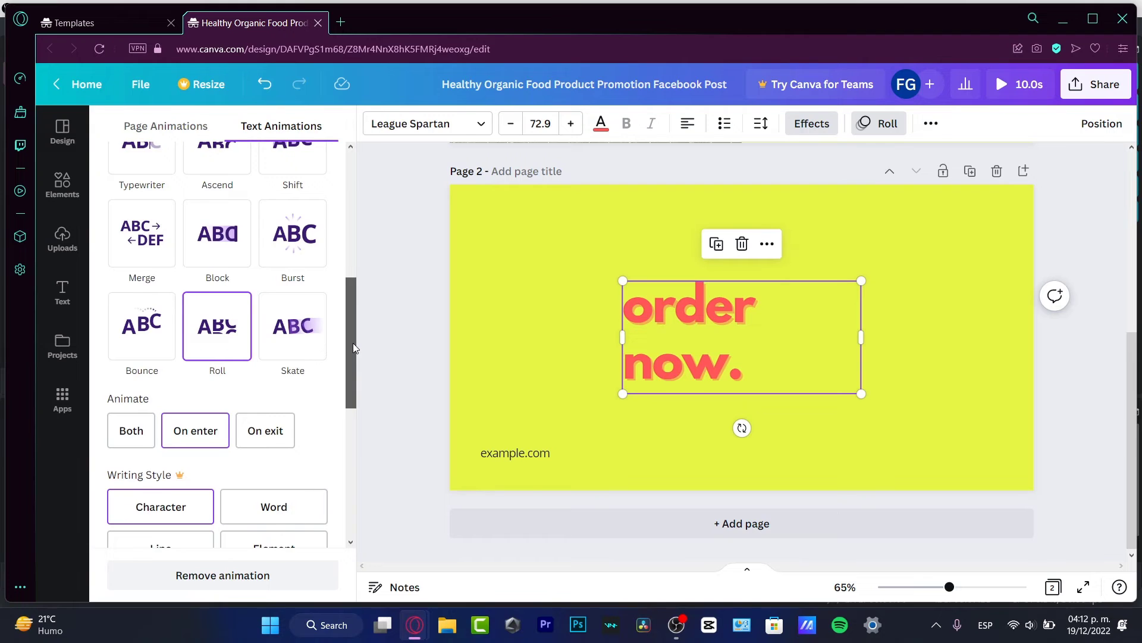
scroll(352, 342, up, 3)
click(137, 256)
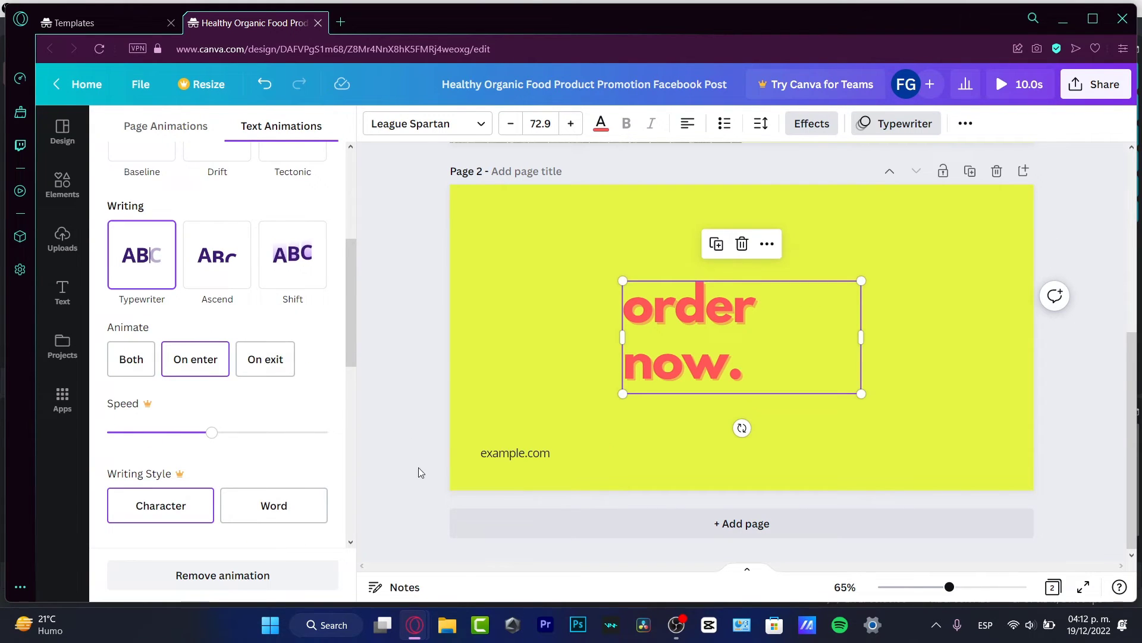
click(513, 454)
scroll(250, 383, down, 4)
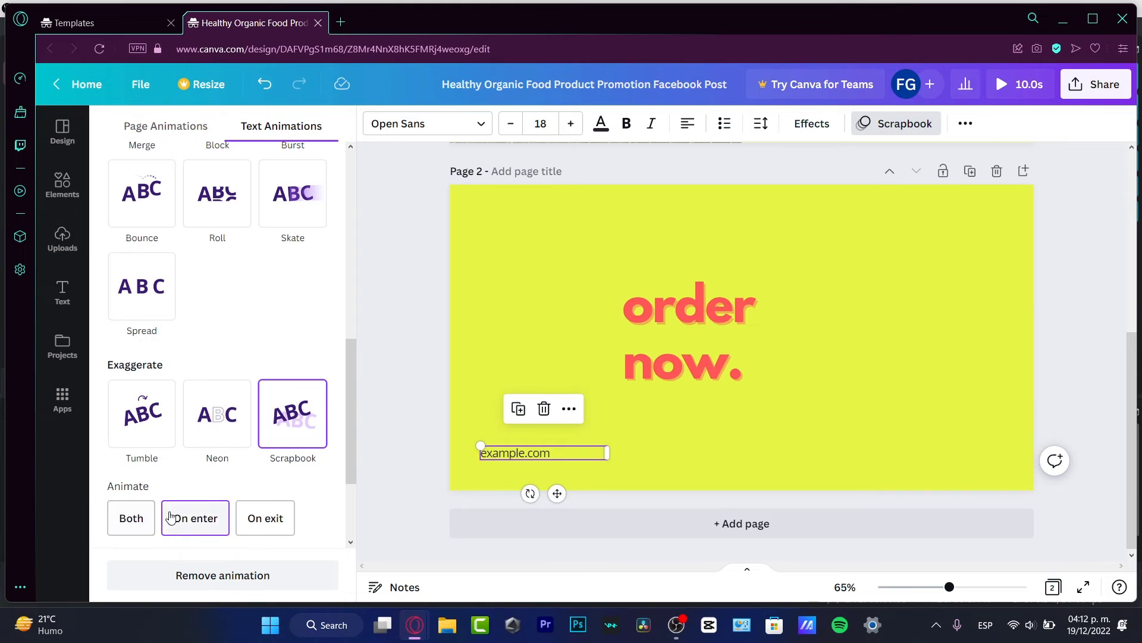
scroll(141, 292, up, 3)
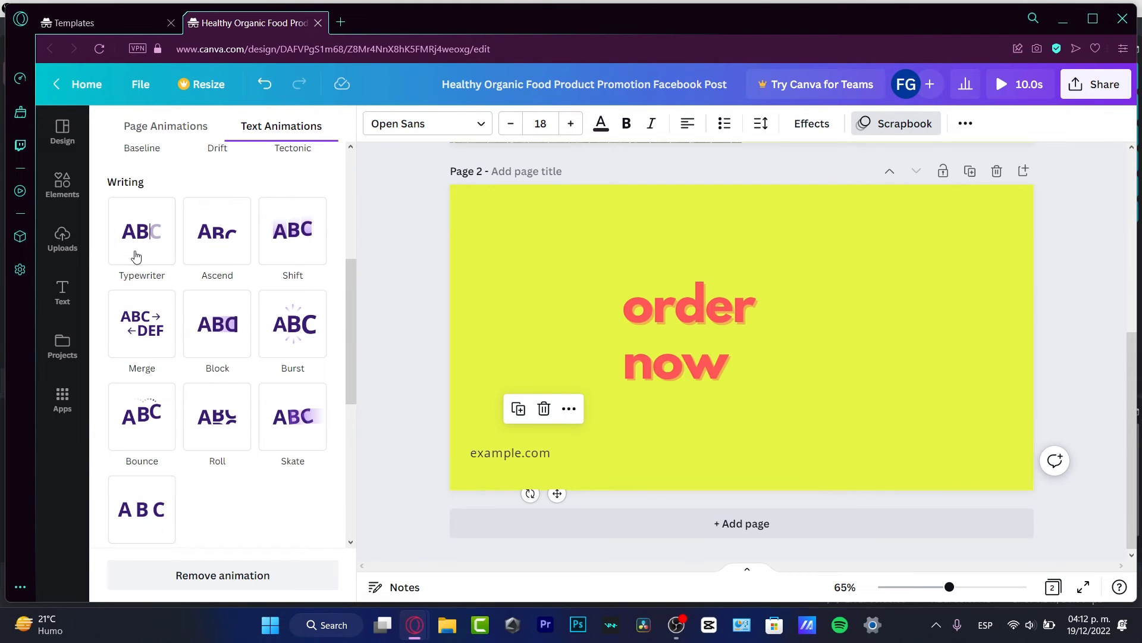
click(127, 248)
click(416, 354)
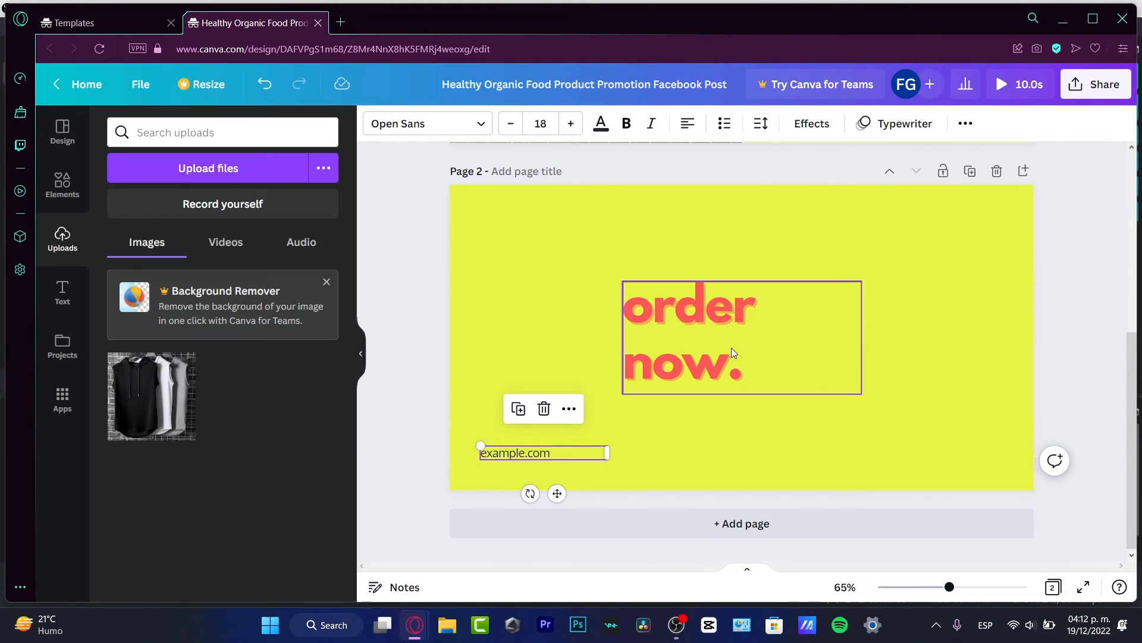
click(732, 358)
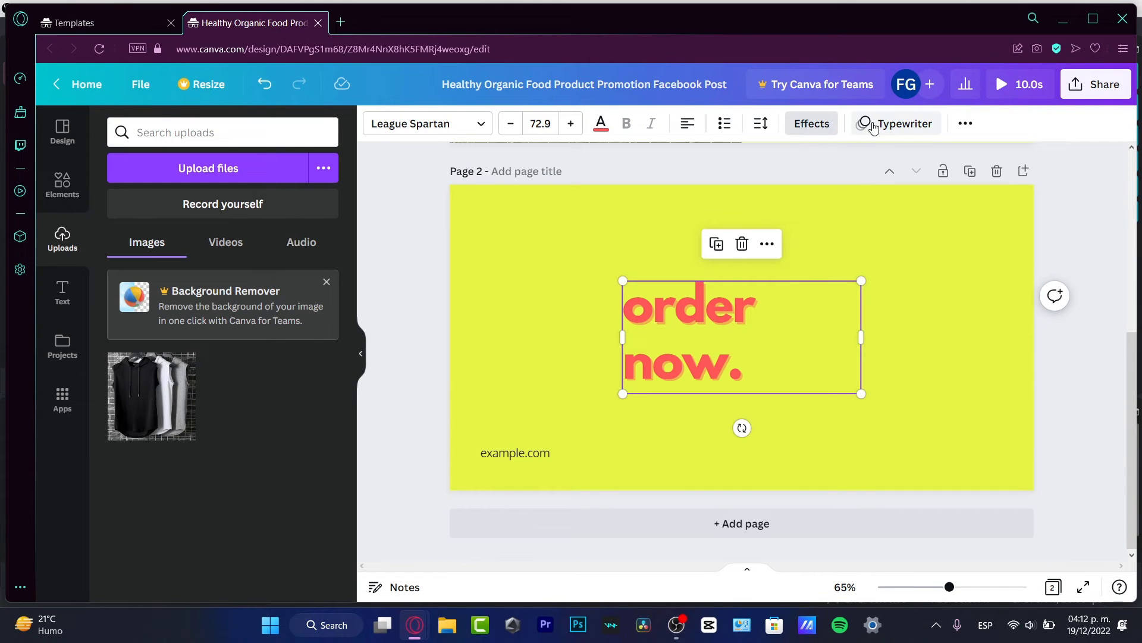
click(895, 123)
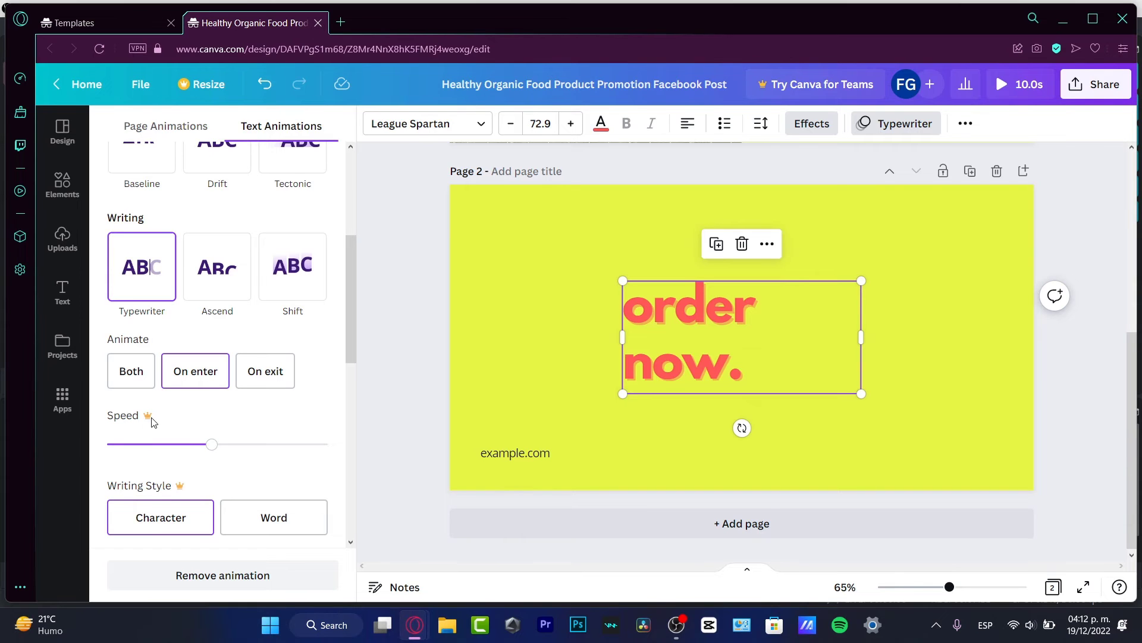
scroll(858, 477, up, 5)
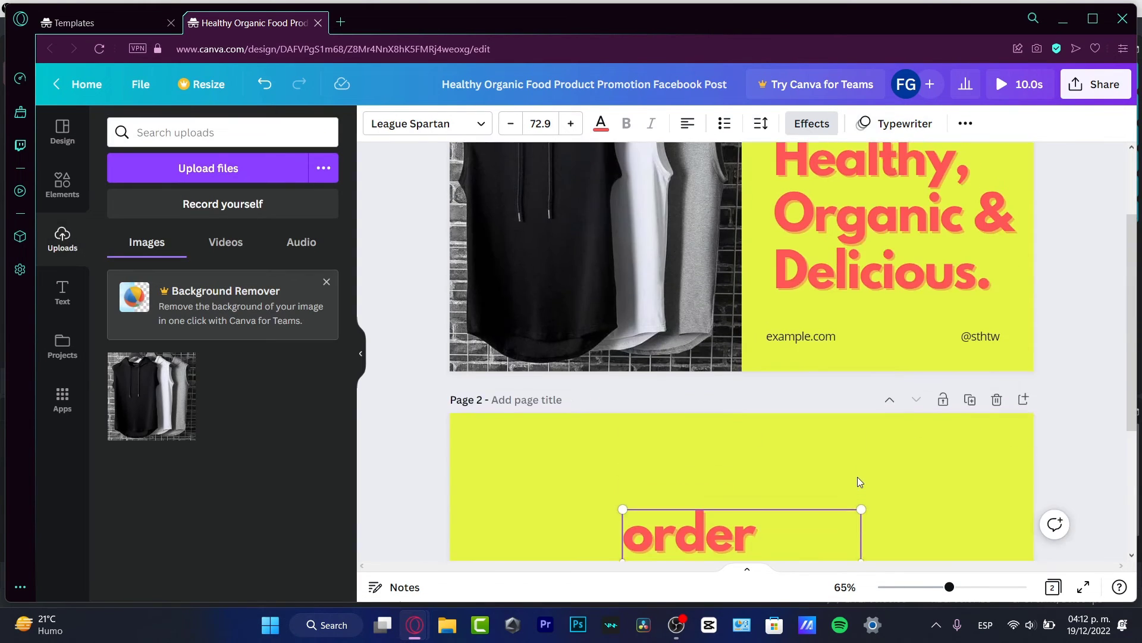
click(1097, 97)
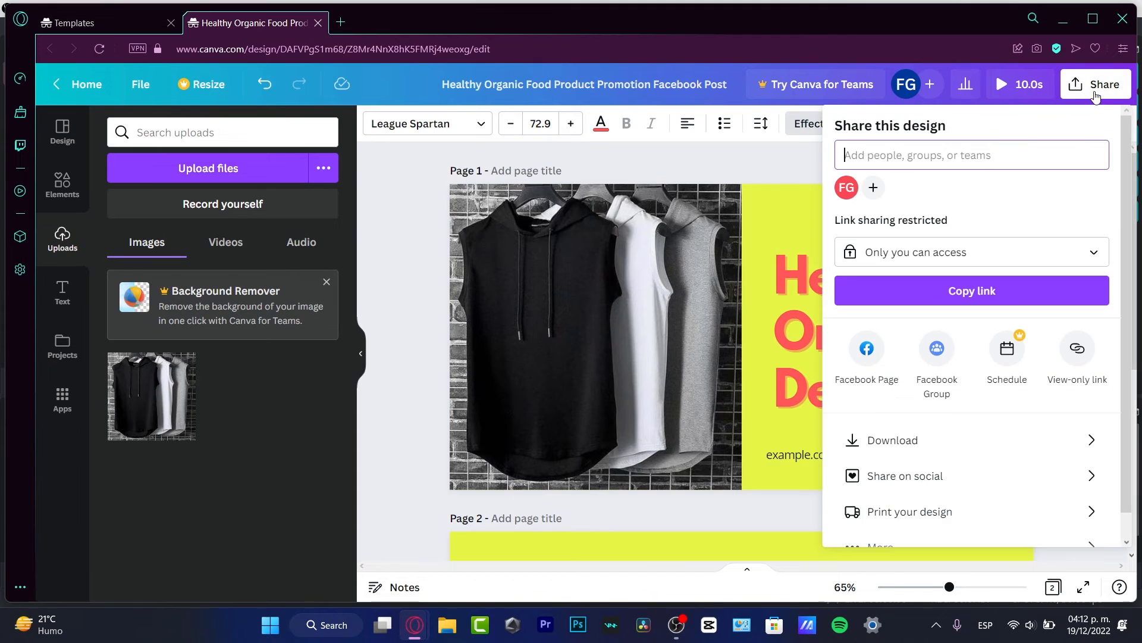
click(990, 439)
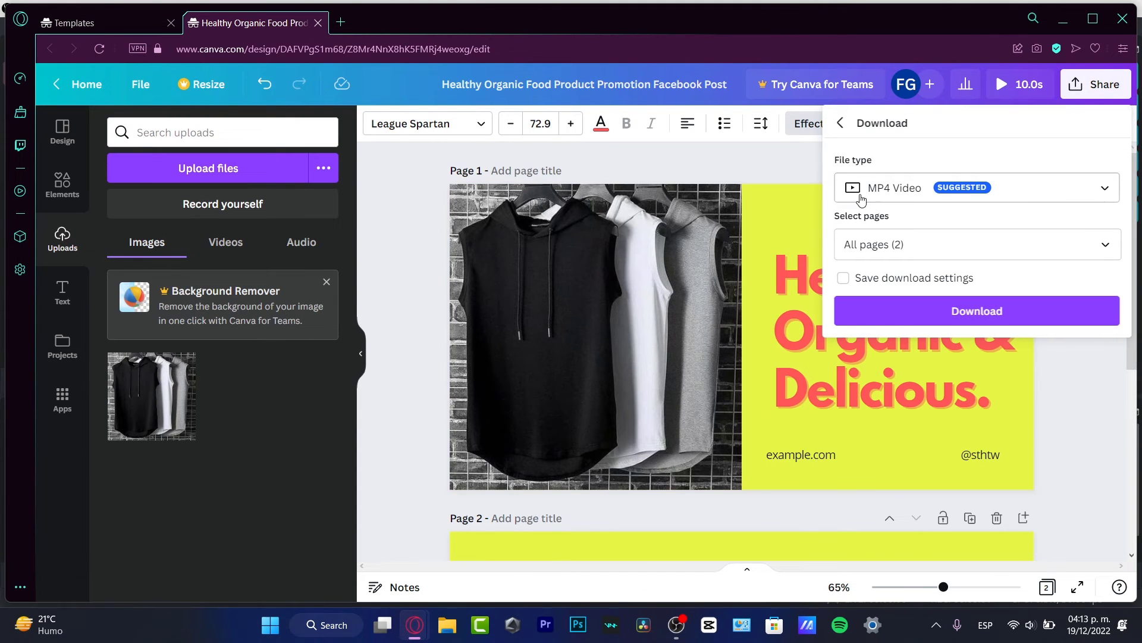
click(886, 191)
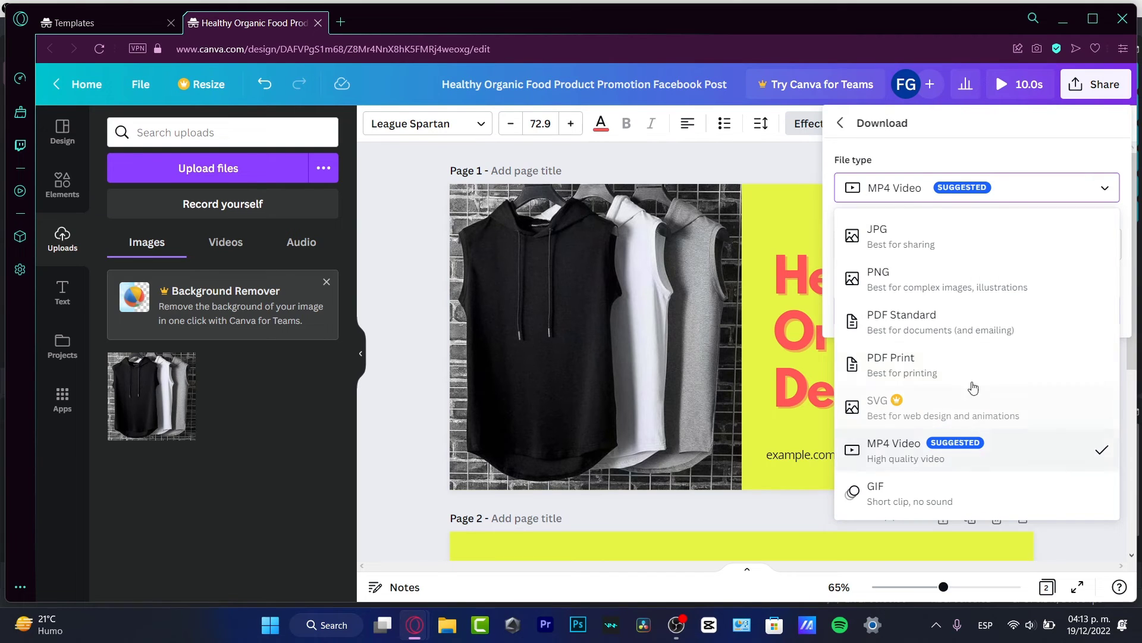
click(978, 193)
click(929, 249)
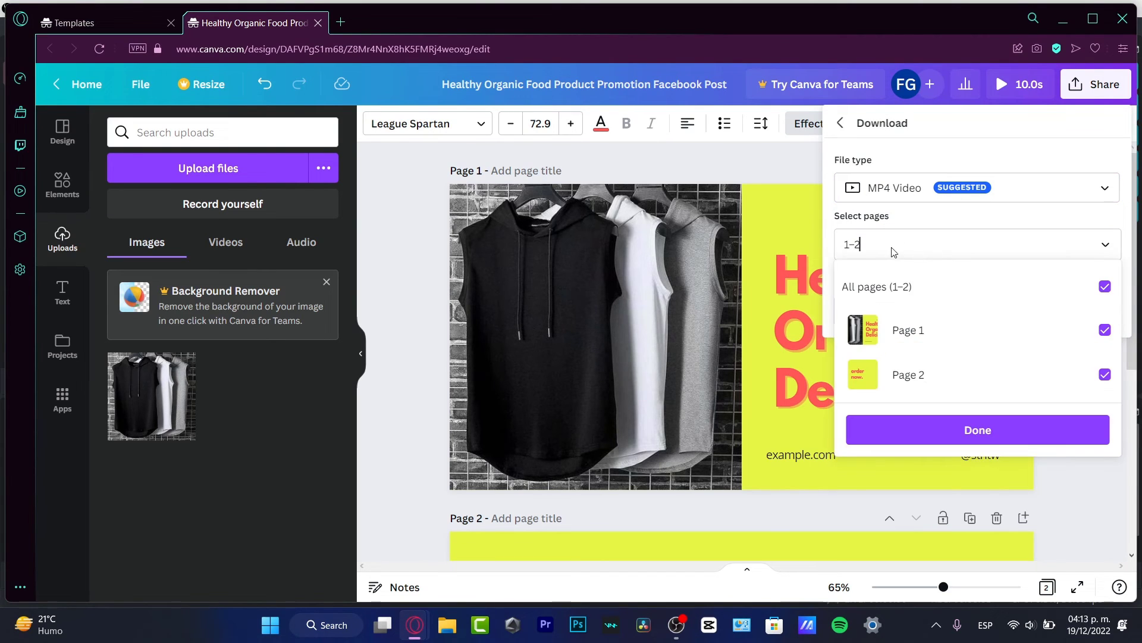
click(921, 255)
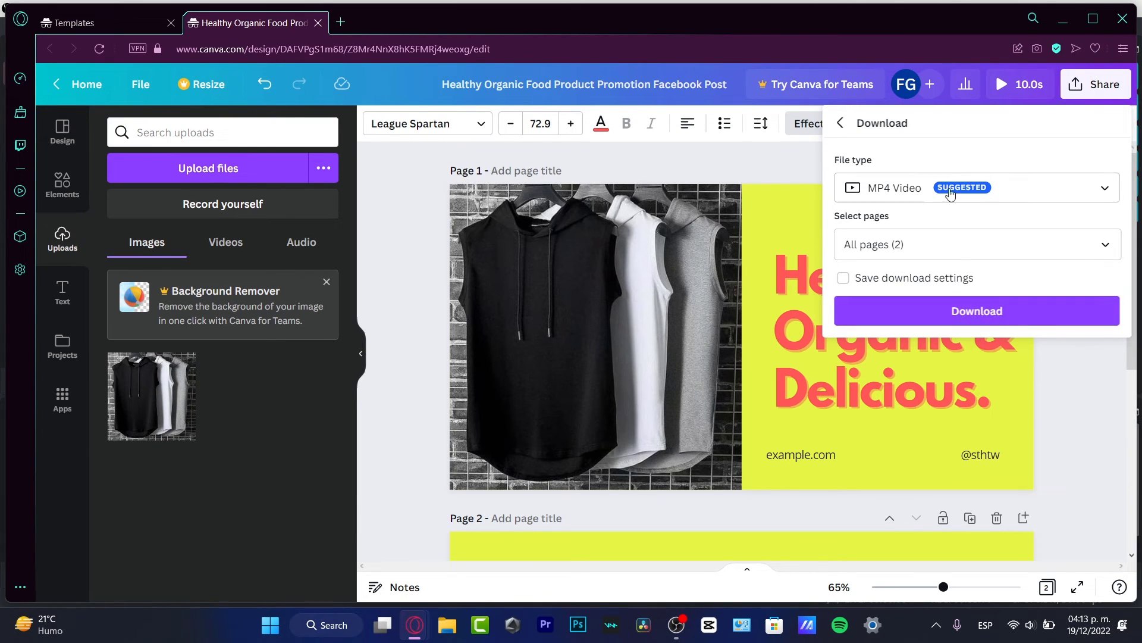
click(1074, 421)
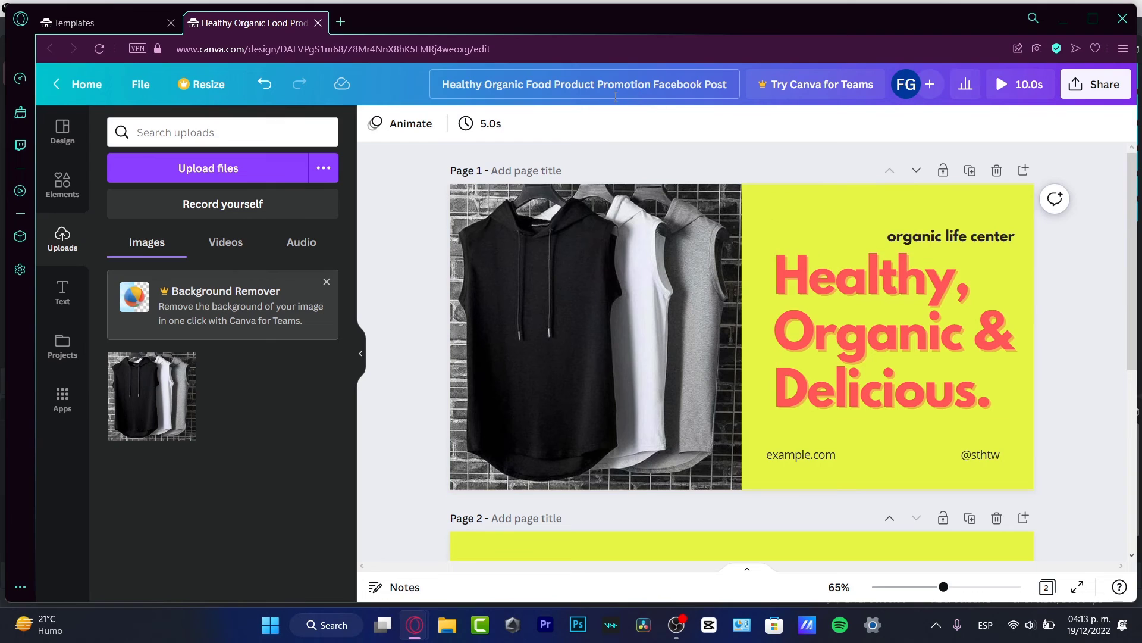
Rename the design facebookad_dec2022_1.1 and download it as an MP4 video
click(633, 88)
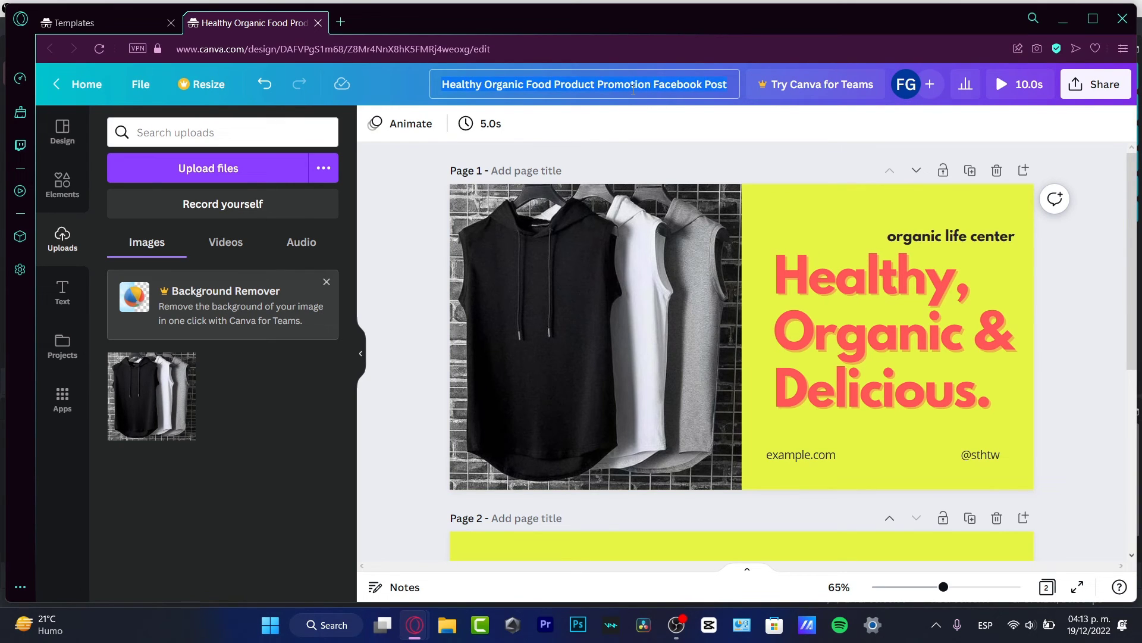
text(f)
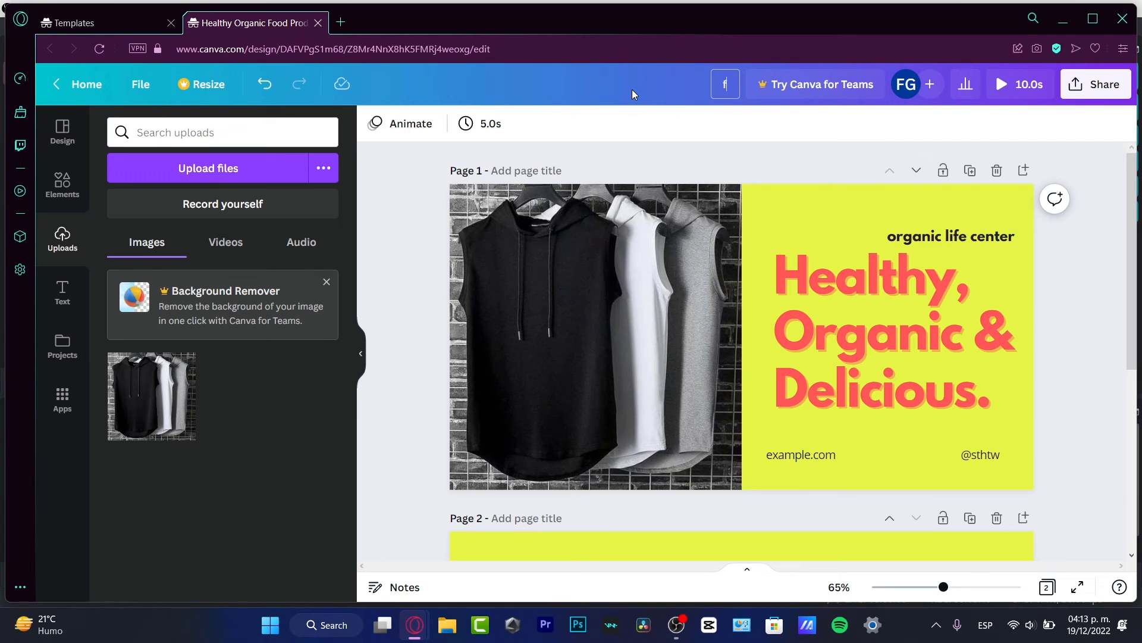
text(acebookad_)
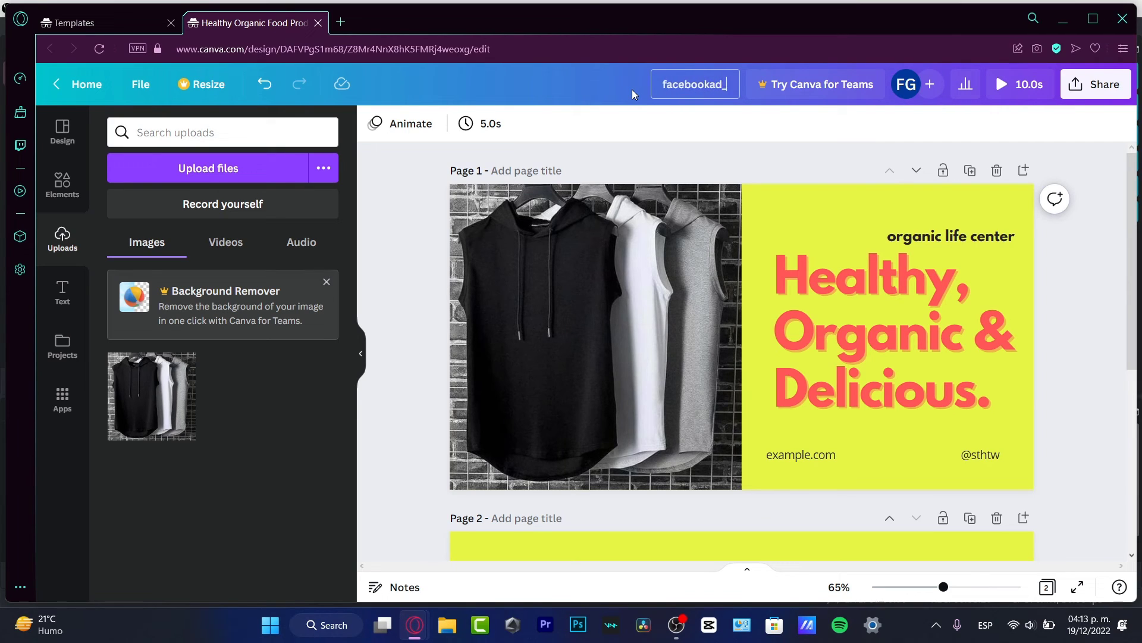
text(dec2022_1.1)
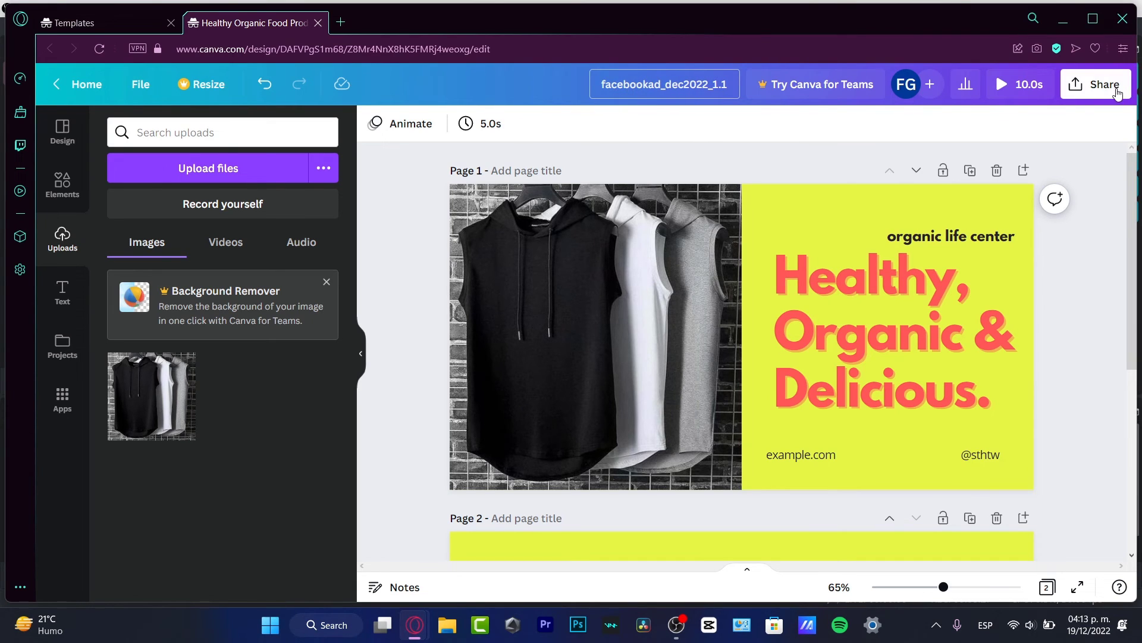
click(1099, 84)
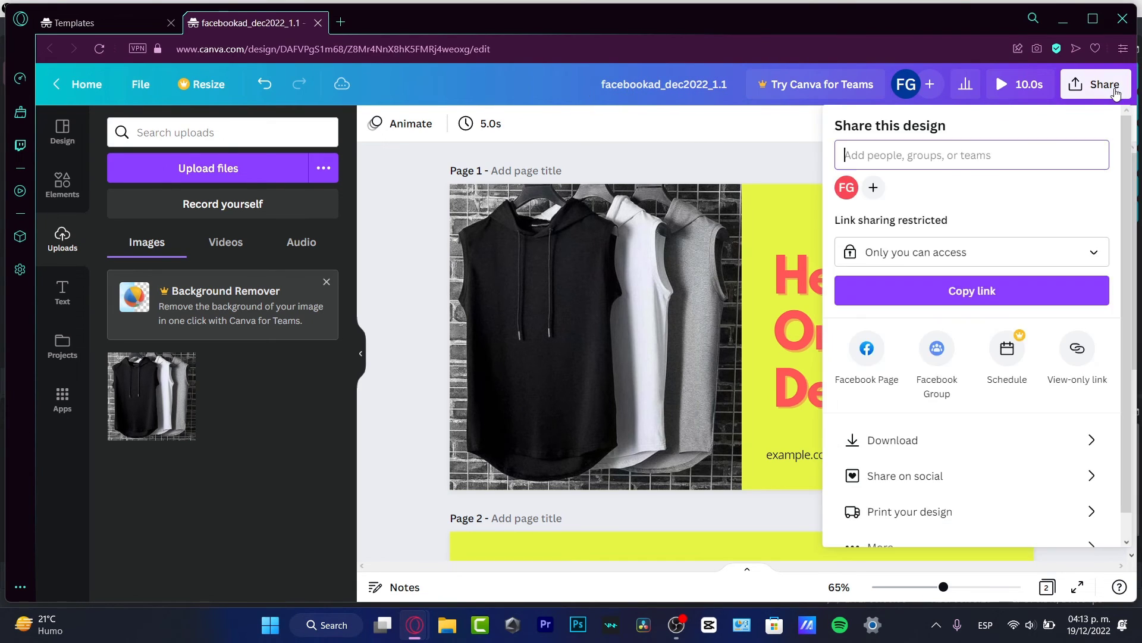
click(917, 440)
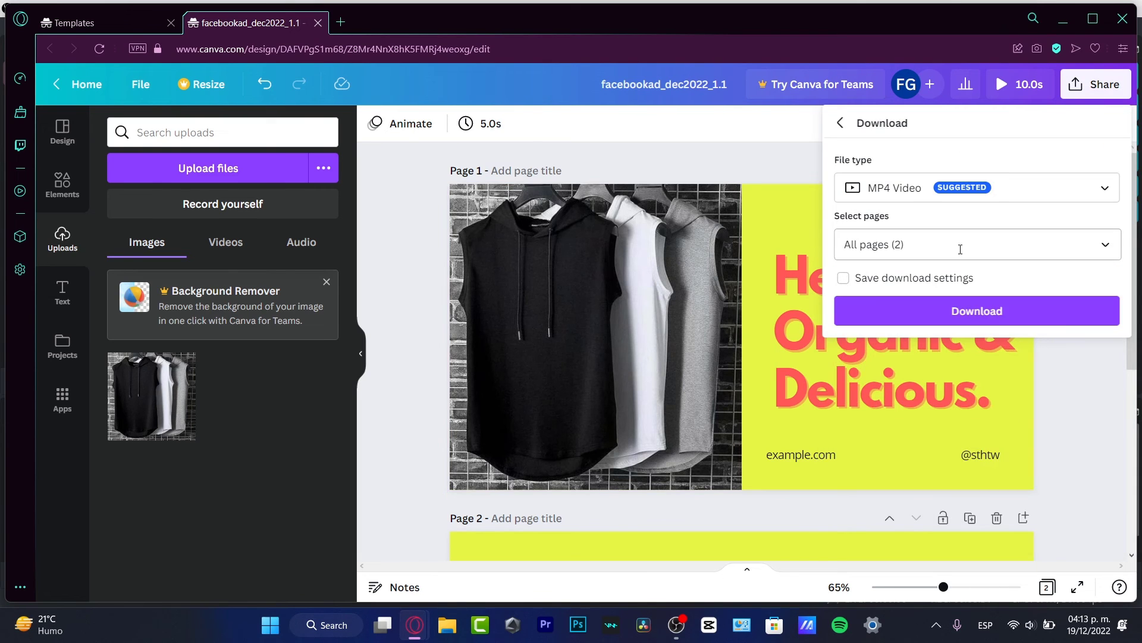
click(974, 315)
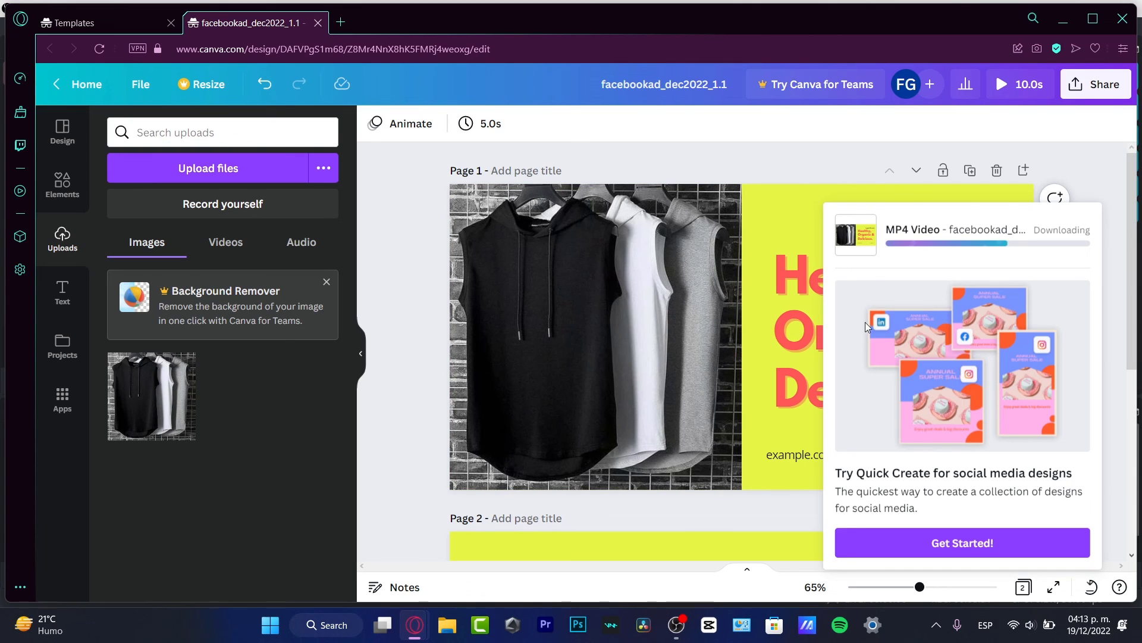
click(1089, 93)
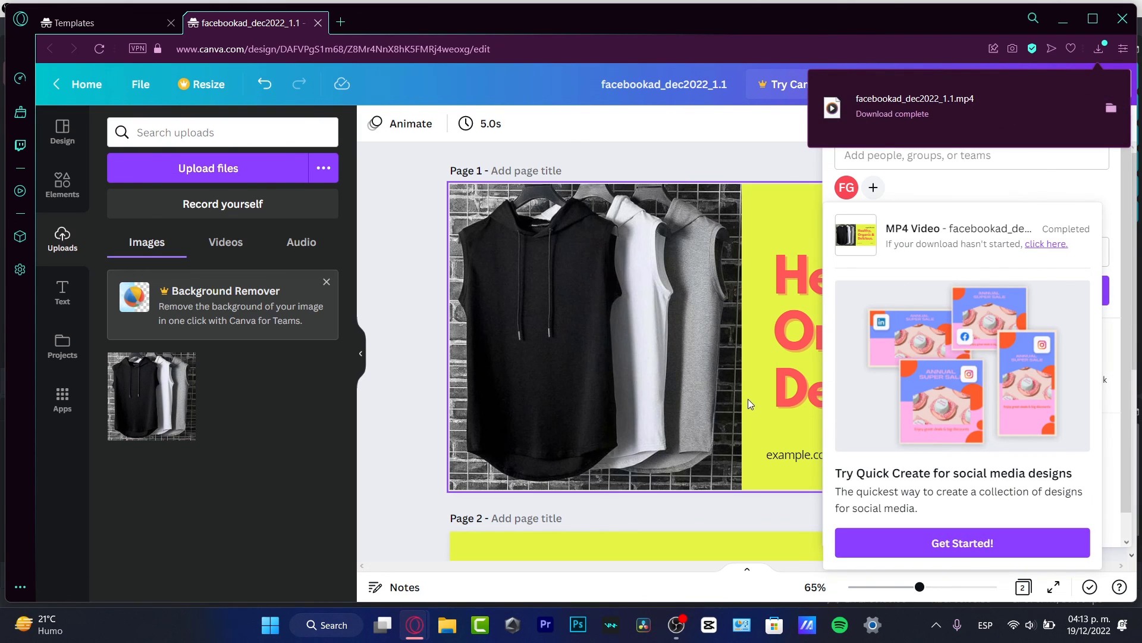
click(719, 139)
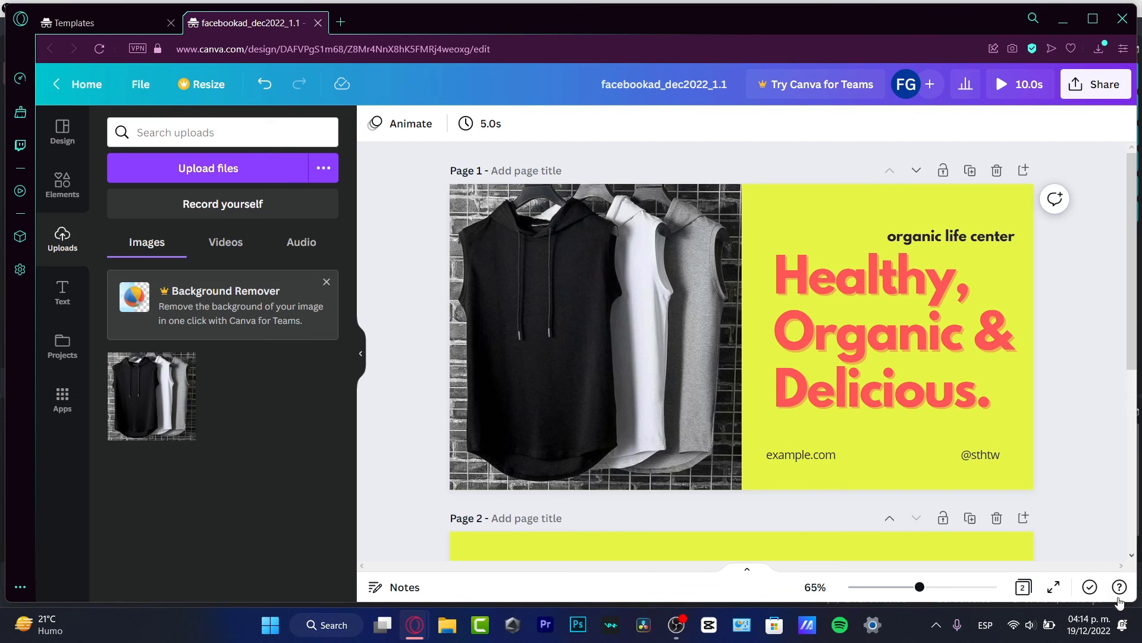
Play the 10-second full-screen preview of the animated ad
click(1040, 88)
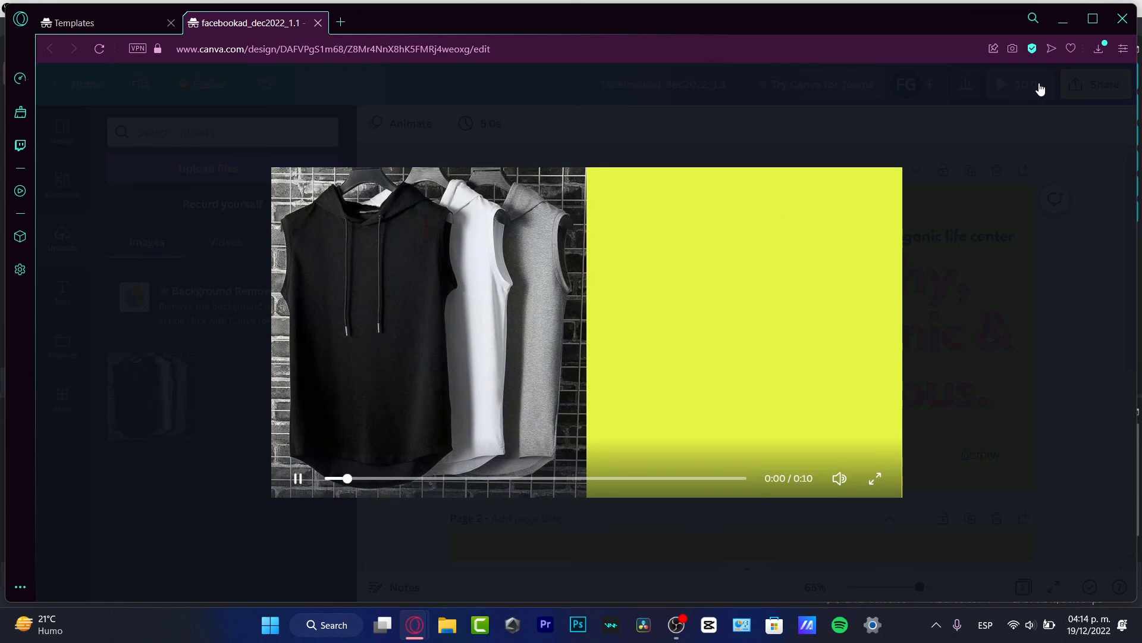